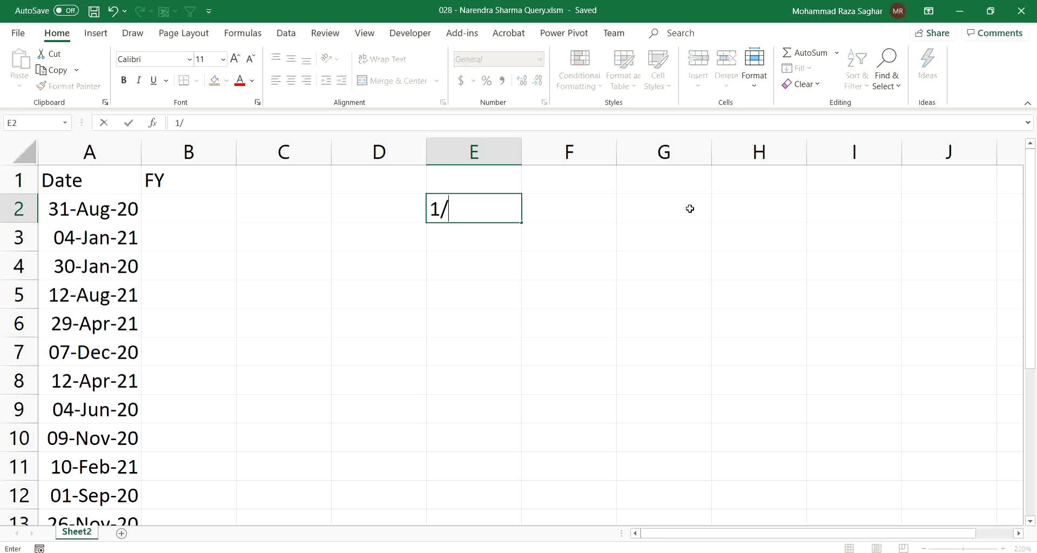
Step: Replace the unfinished entry in E2 with the date 1 apr
key("BackSpace")
key("BackSpace")
key("BackSpace")
type("apr")
key("Tab")
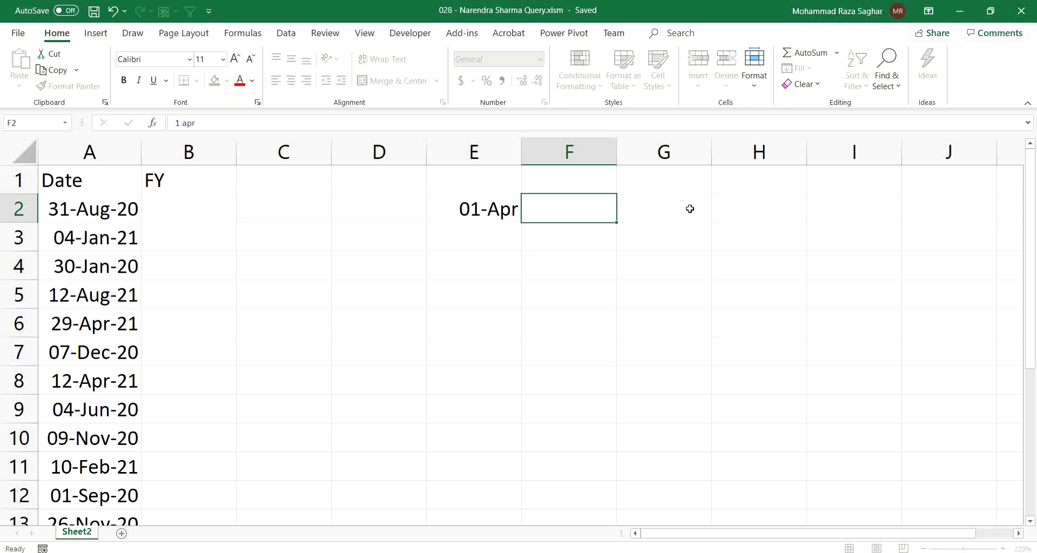
key("Left")
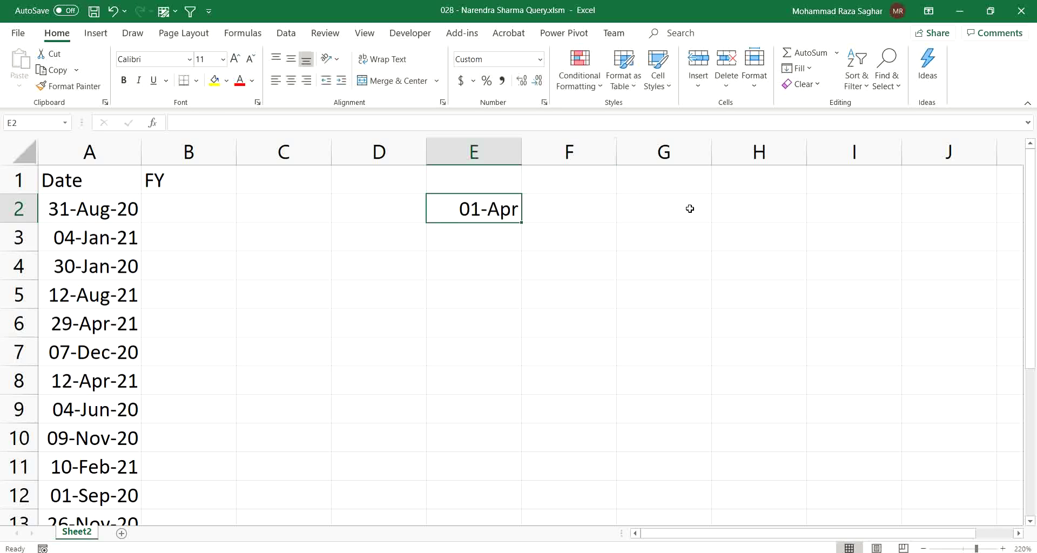
key("F2")
key("Escape")
key("Right")
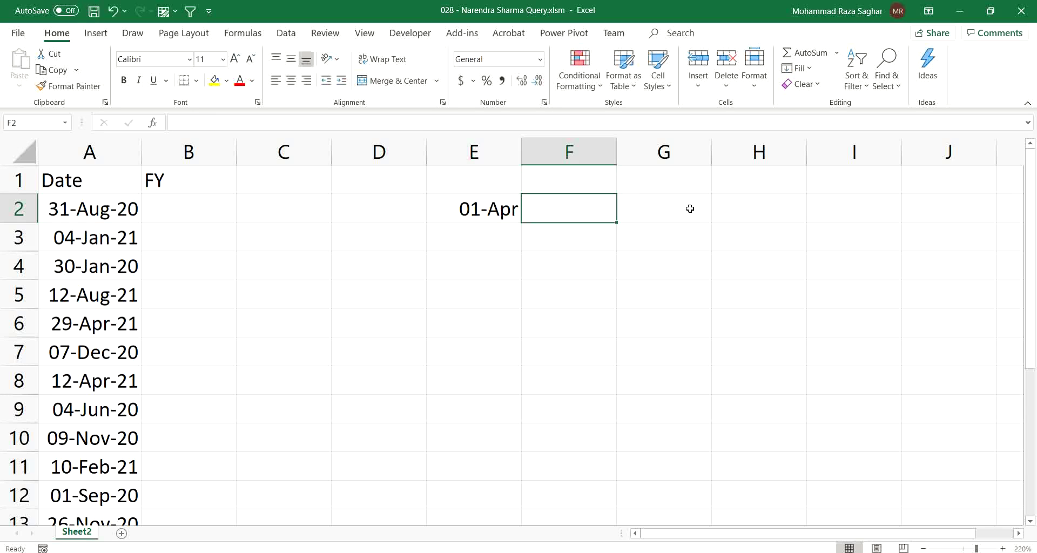
Step: Enter the financial year 2020-21 in F2, beside the 1 April date
type("2020")
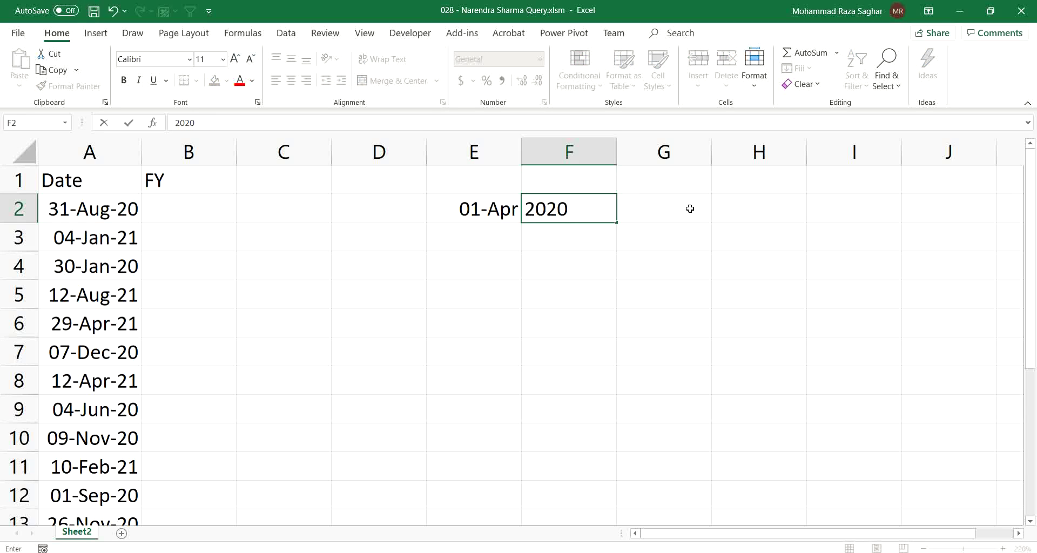
type("-21")
key("Return")
key("Left")
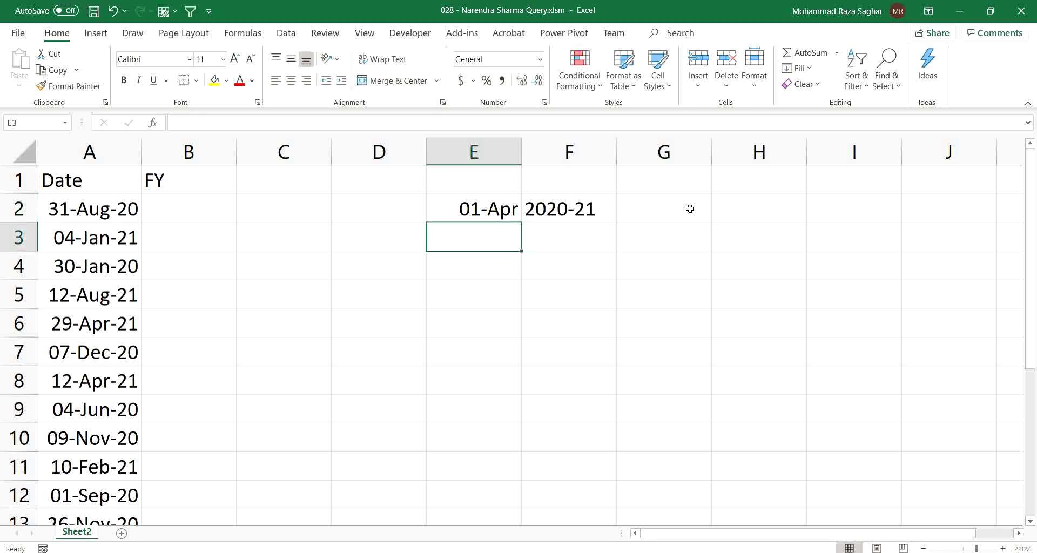
Step: Enter the date 31 mar in E3 and its financial year 2019-20 in F3
type("31 mar")
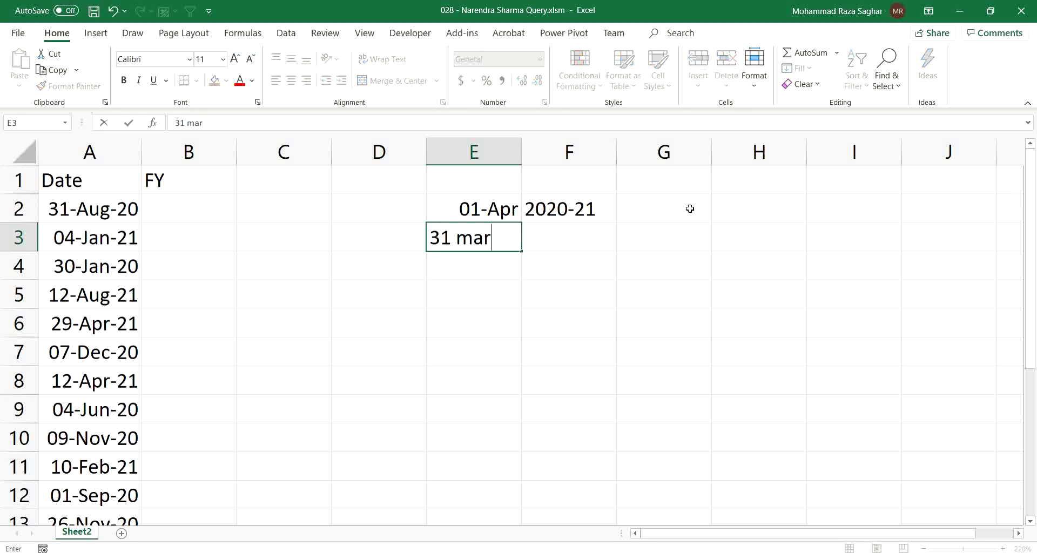
key("Tab")
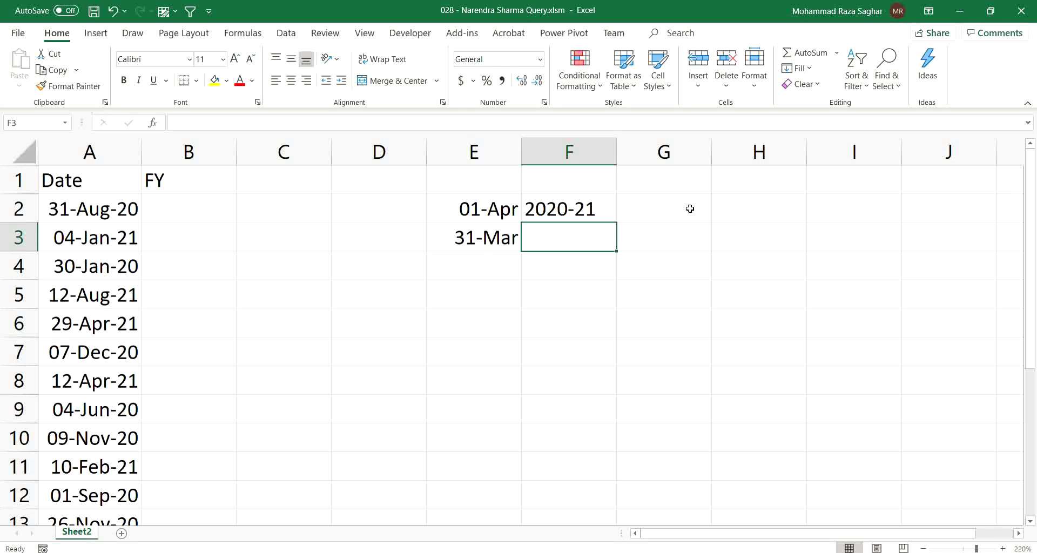
type("2019-")
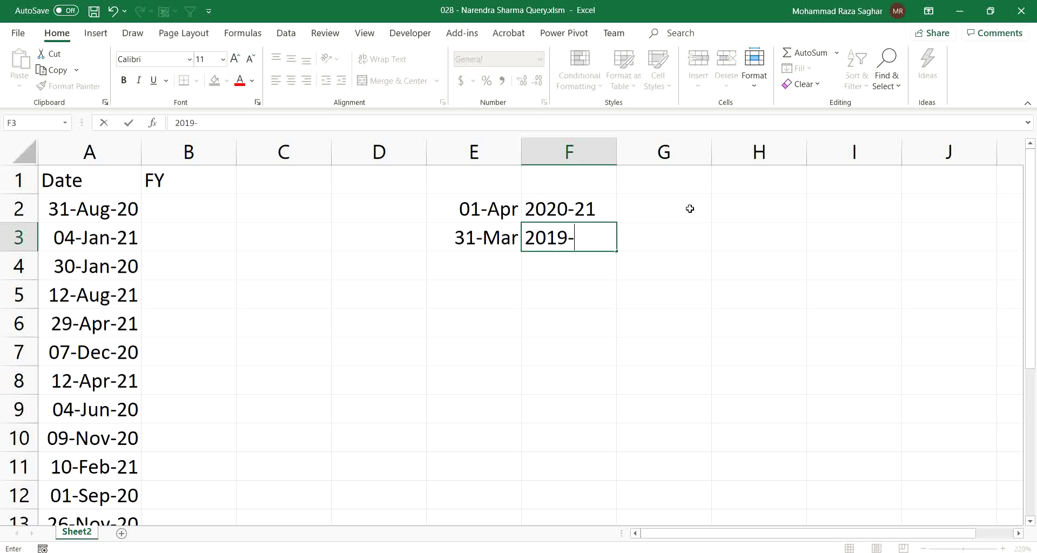
type("20")
key("Return")
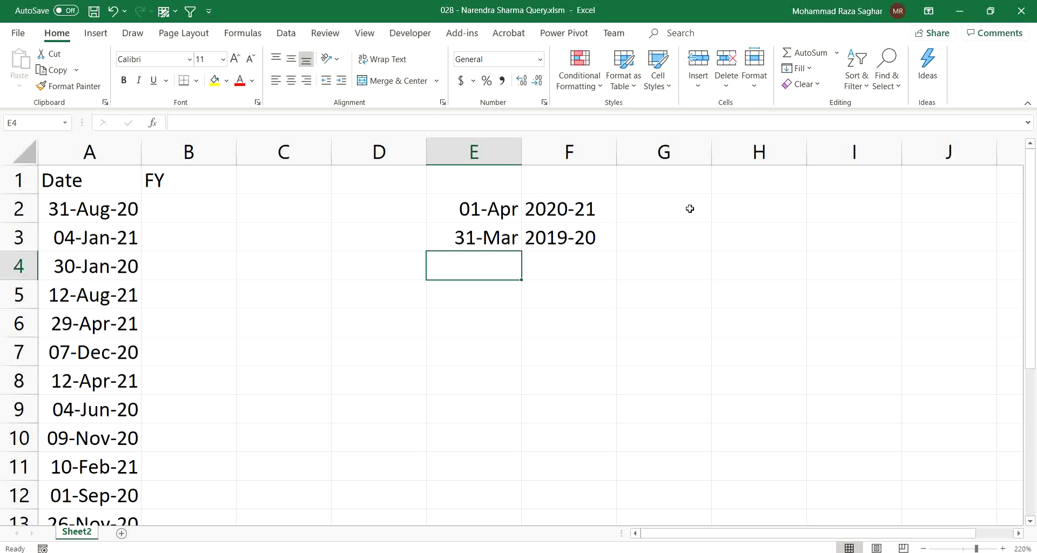
key("Up")
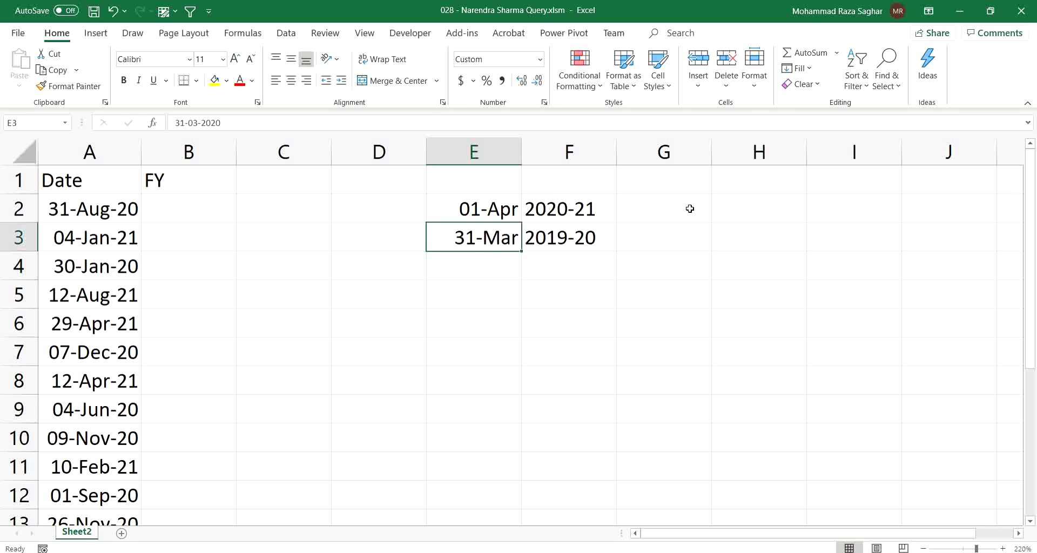
Step: Enter the financial year range "1 Apr to 31 Mar" as text in E4
key("Down")
type("1 s")
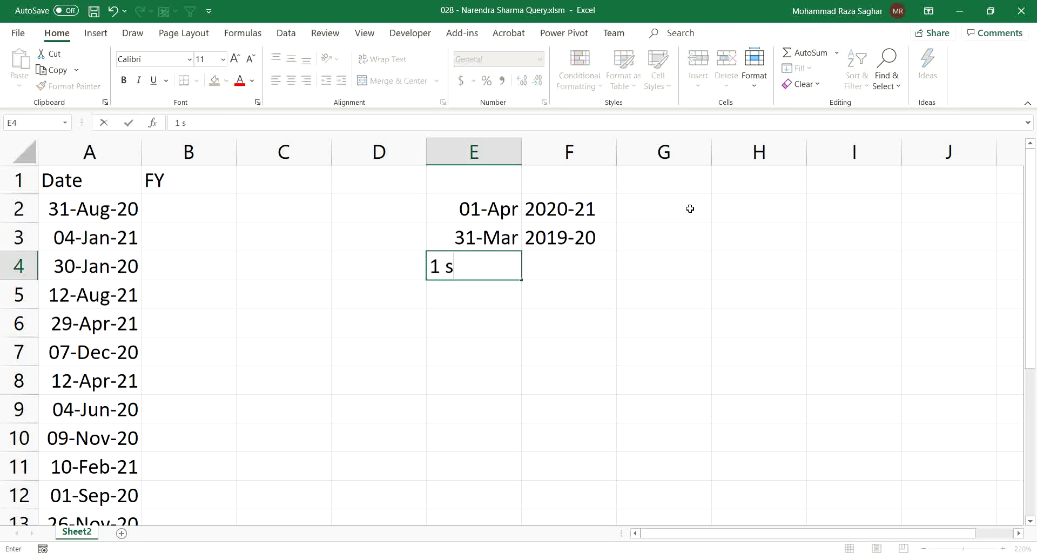
key("BackSpace")
key("BackSpace")
type("Apr to 31 M")
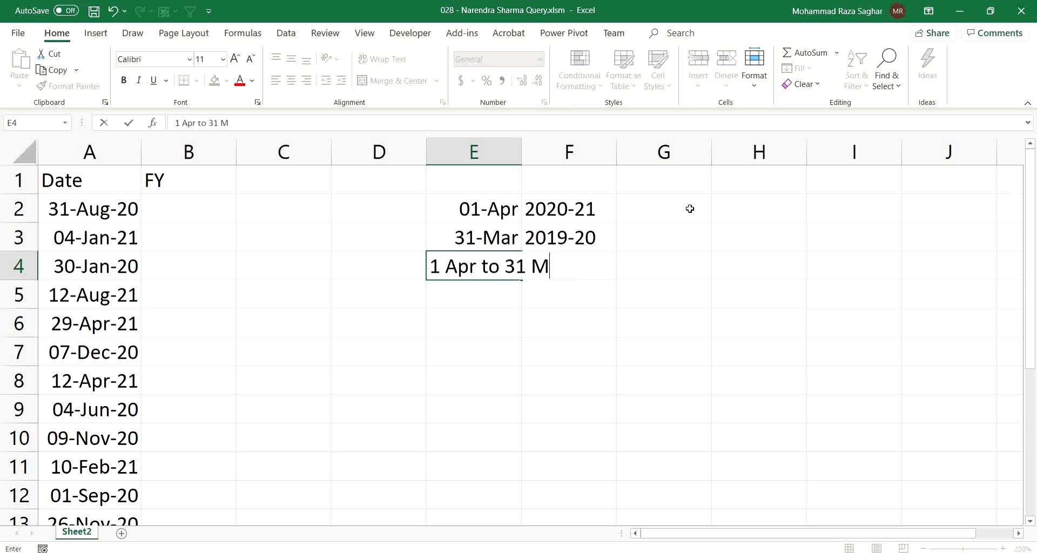
type("ar")
key("Return")
key("Up")
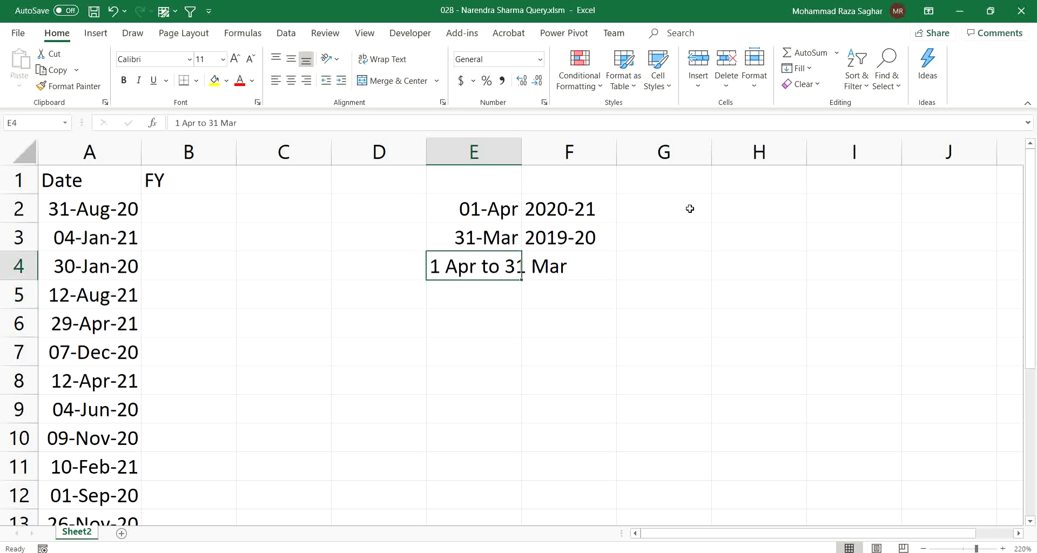
key("Right")
key("Left")
key("shift+Down")
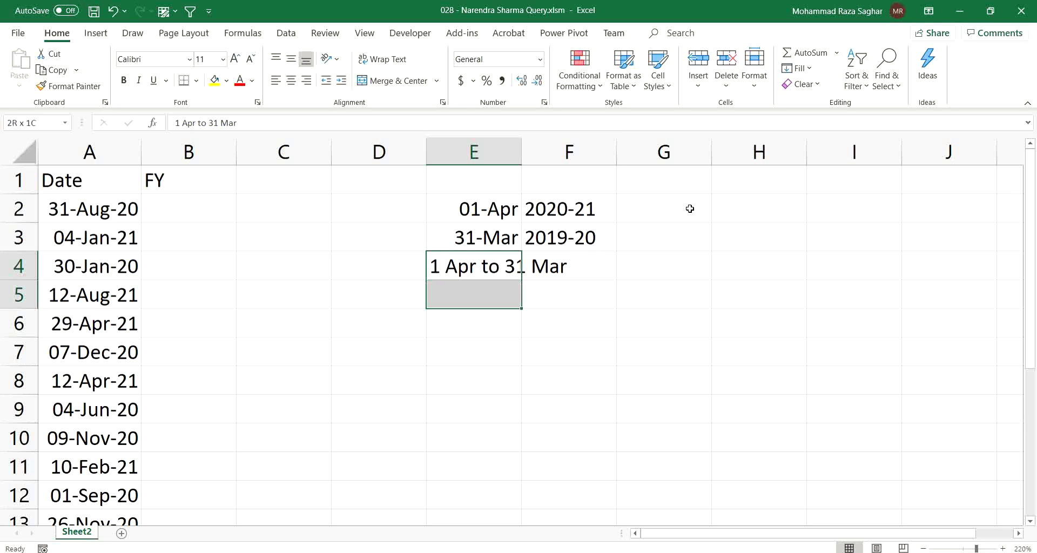
key("Up")
key("Down")
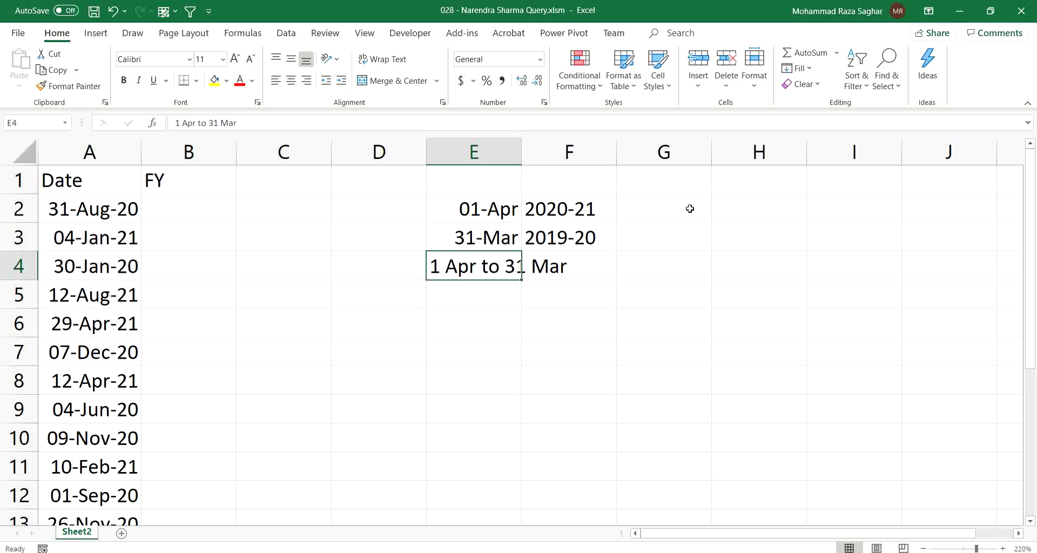
Step: Add the years to the range in E4 so it reads "1 Apr 2019 to 31 Mar 2020"
key("F2")
key("Left")
key("Left")
key("Left")
key("Left")
key("Left")
key("Left")
key("Left")
key("Left")
key("Left")
key("Left")
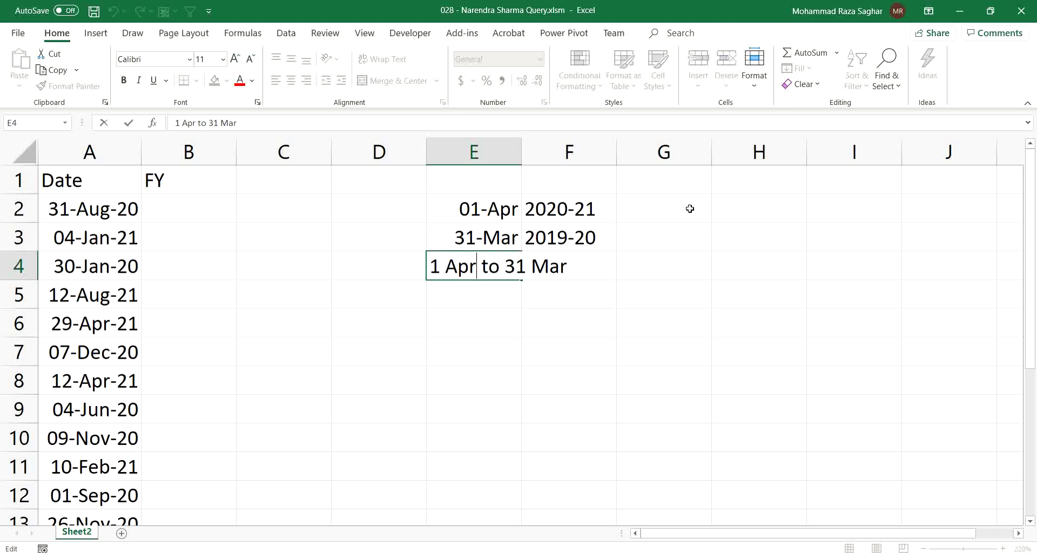
type("219")
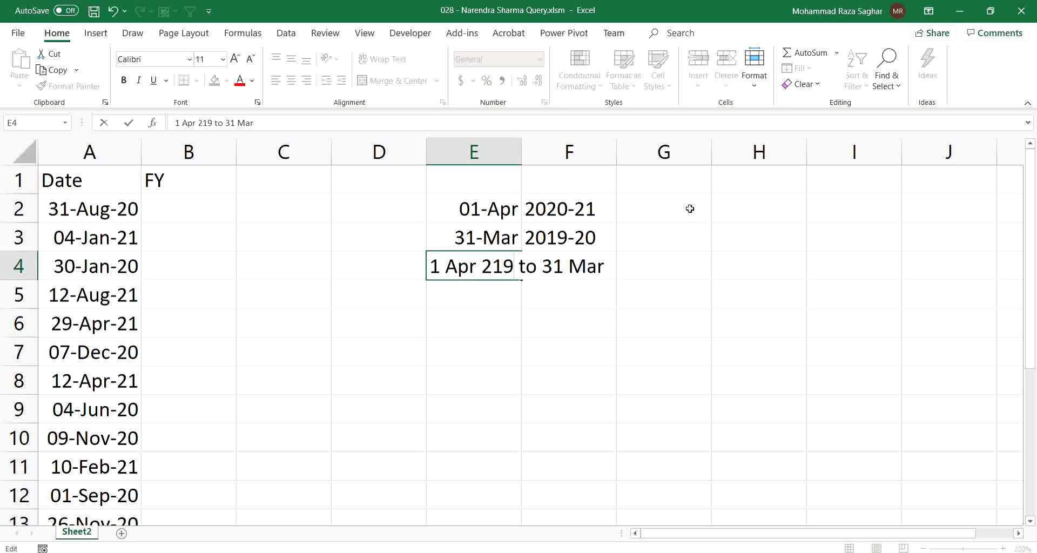
key("BackSpace")
key("BackSpace")
type("019")
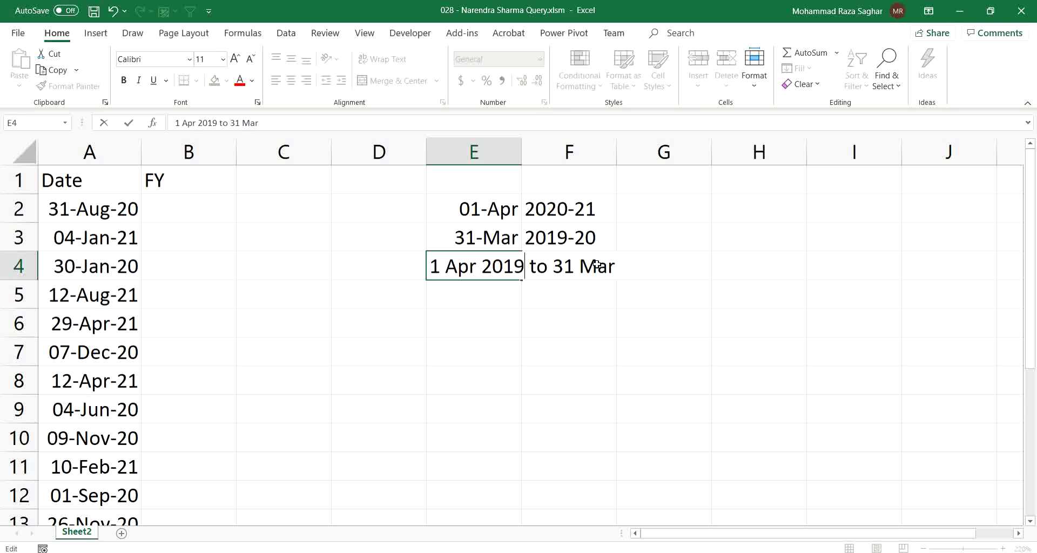
type(" 20201")
key("BackSpace")
key("Return")
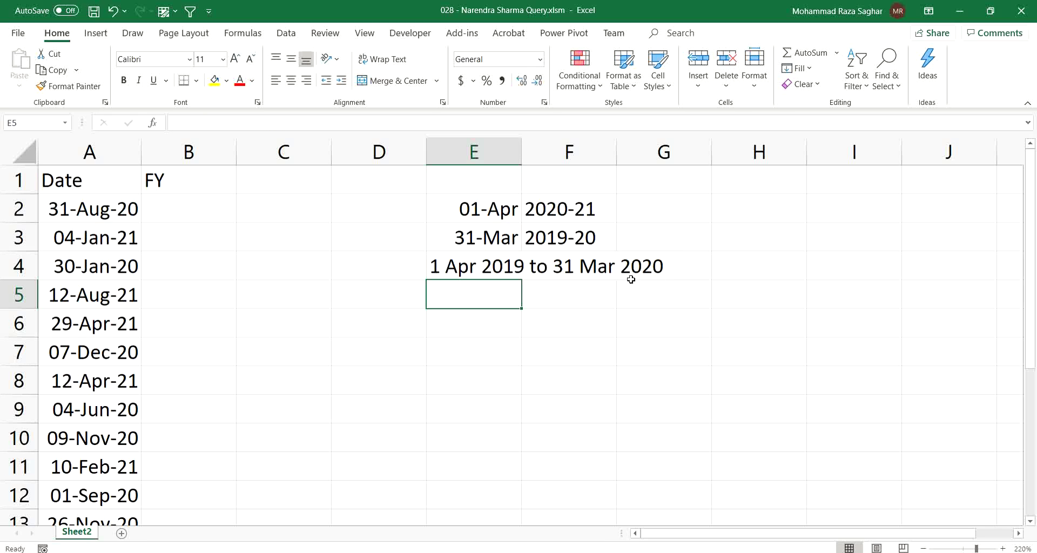
Step: Enter the financial year 2019-20 in E5, below the date range text
type("2019")
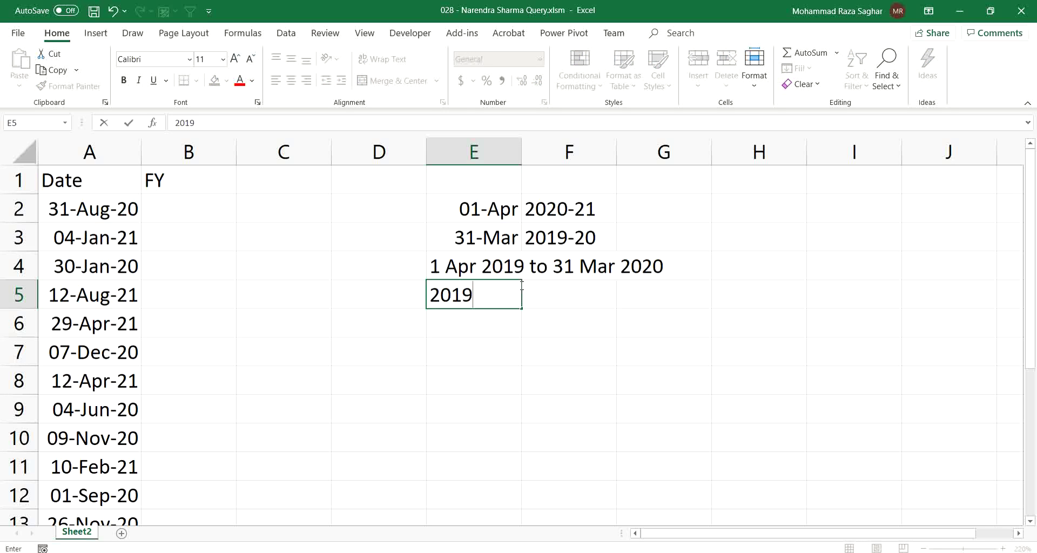
type("-")
type("20")
key("Return")
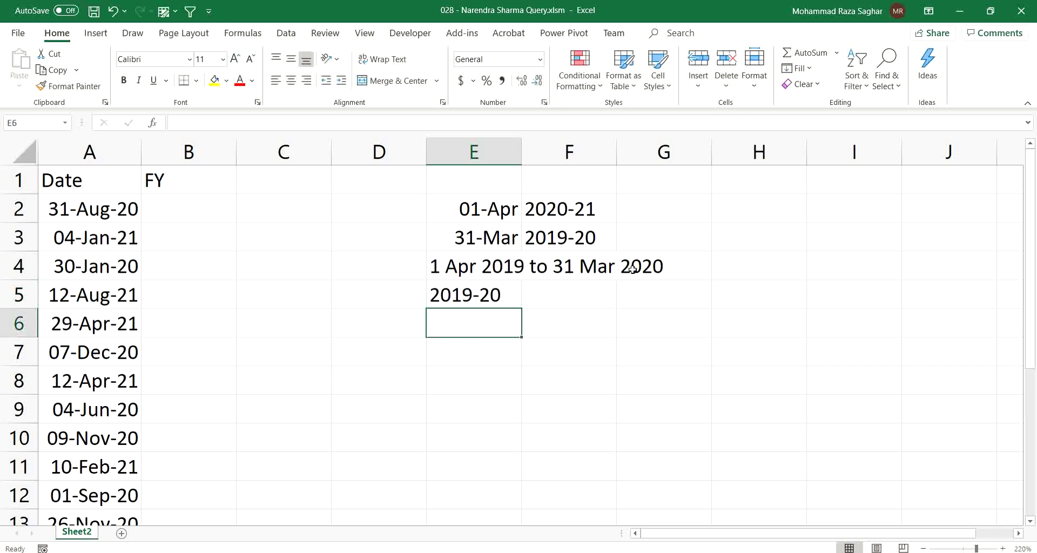
Step: Enter the rule text "Month <= 3 then Previus Year" in E7
key("Up")
key("Down")
key("Down")
type("Month ")
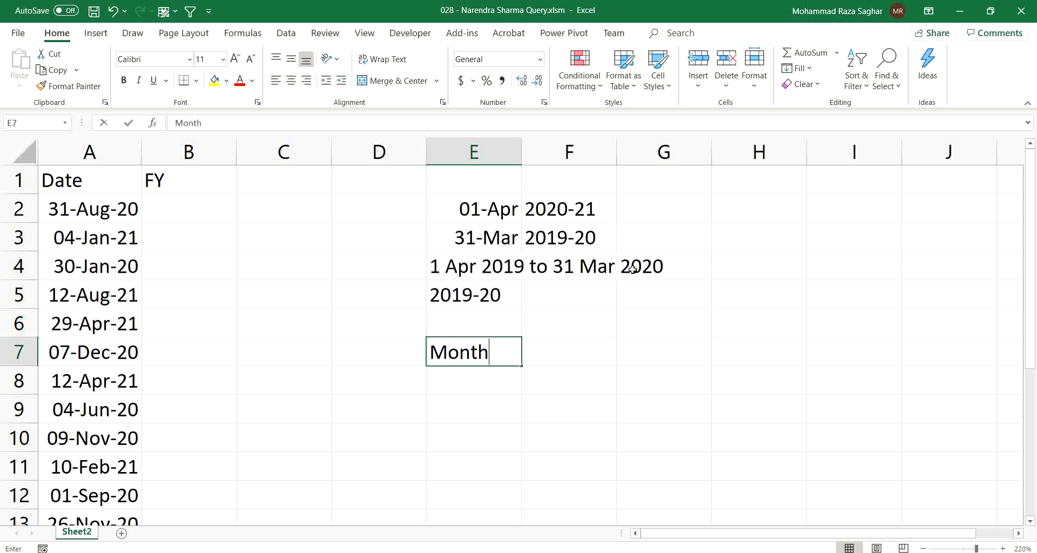
type(">")
key("BackSpace")
type("<")
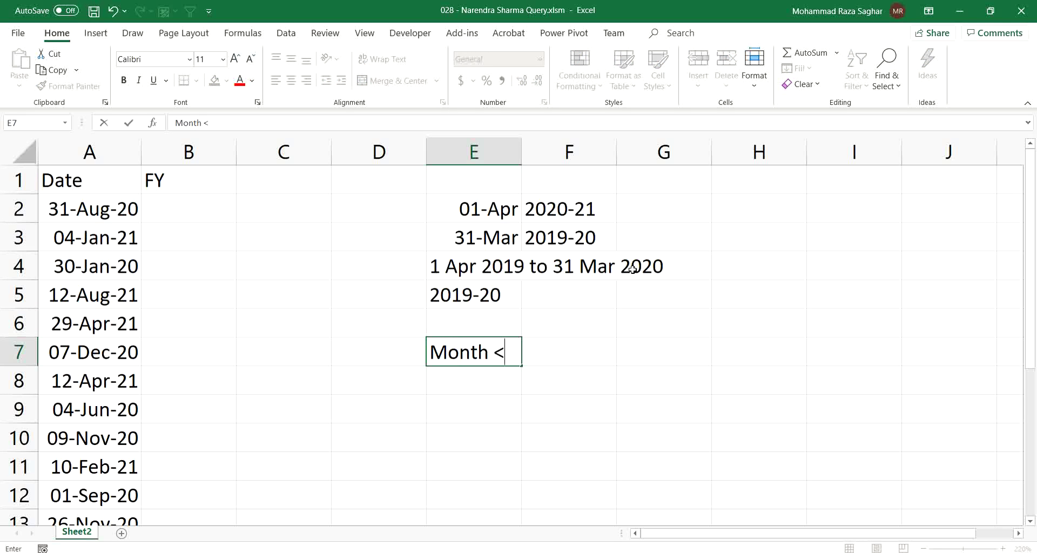
type("= 3 then ")
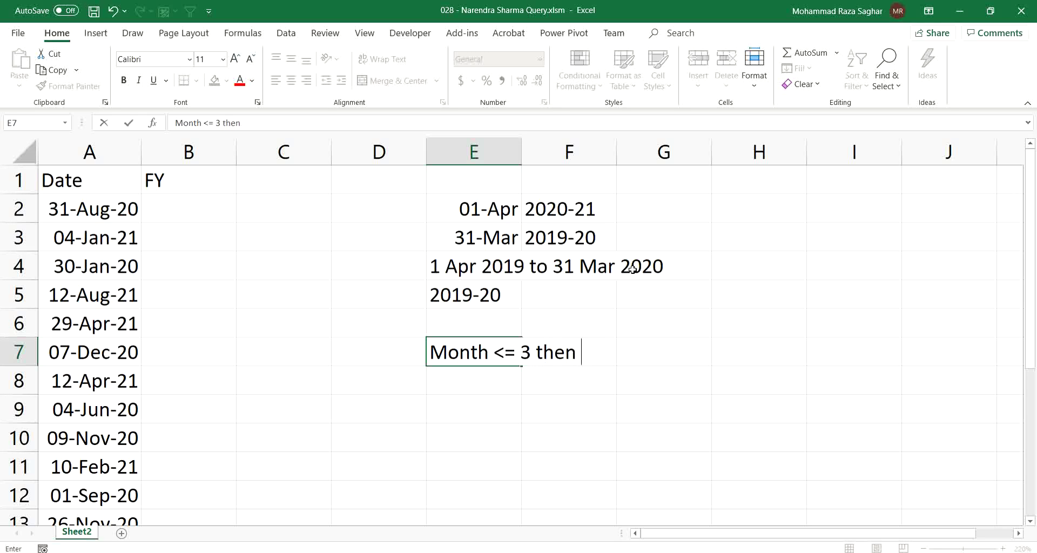
type("Previuos")
key("BackSpace")
key("BackSpace")
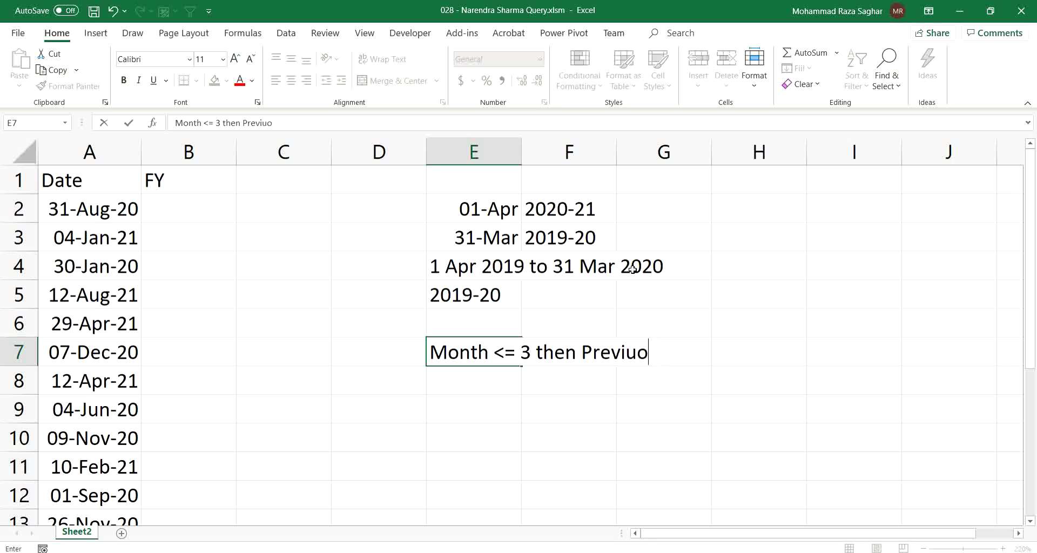
type("s Year")
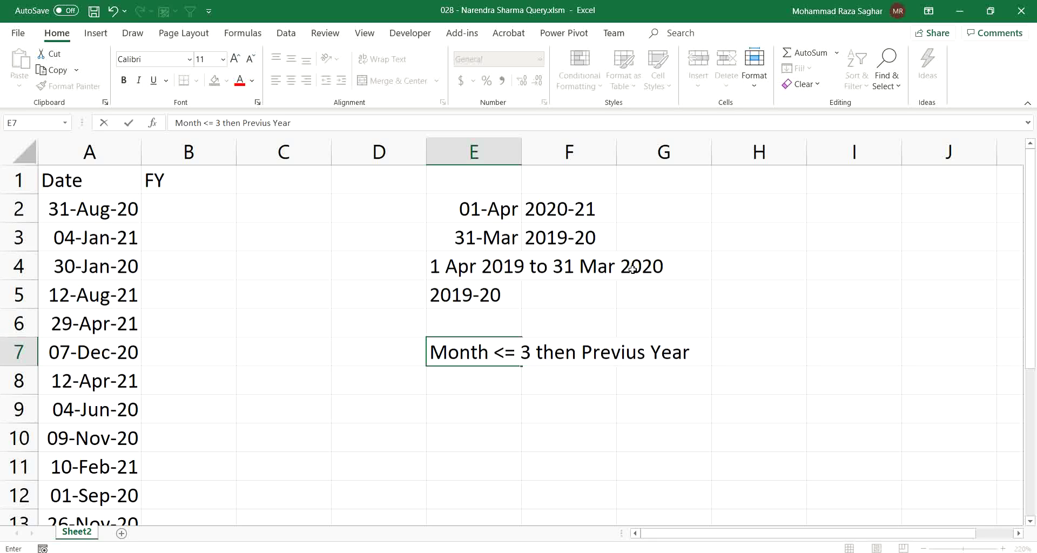
key("Left")
key("Left")
key("Left")
key("Right")
key("Right")
key("Right")
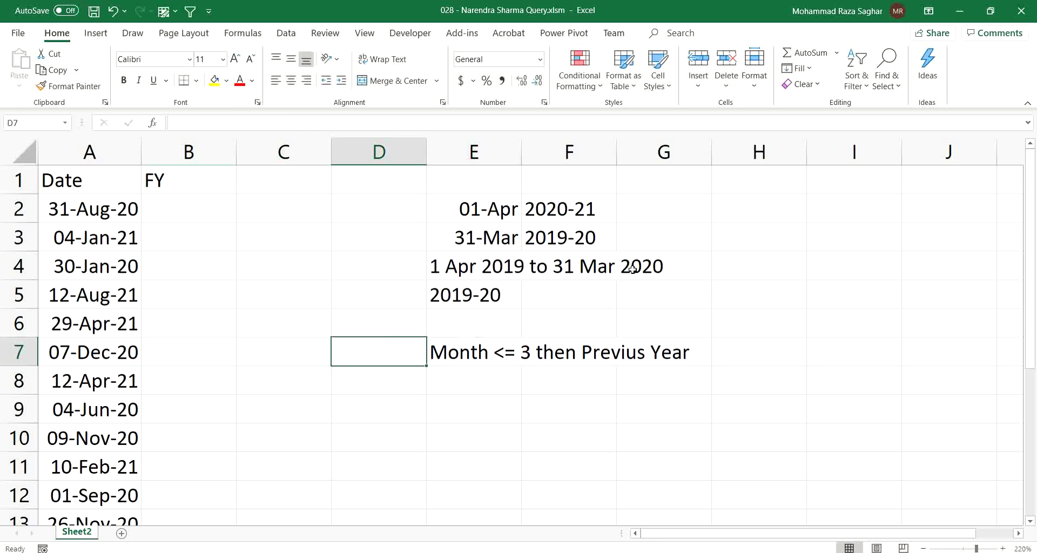
Step: Correct and extend the rule in E7 to read "Month <= 3 then Previous Year - Current Year"
key("F2")
key("BackSpace")
key("BackSpace")
key("BackSpace")
key("BackSpace")
key("BackSpace")
key("BackSpace")
key("BackSpace")
key("BackSpace")
key("BackSpace")
key("BackSpace")
key("BackSpace")
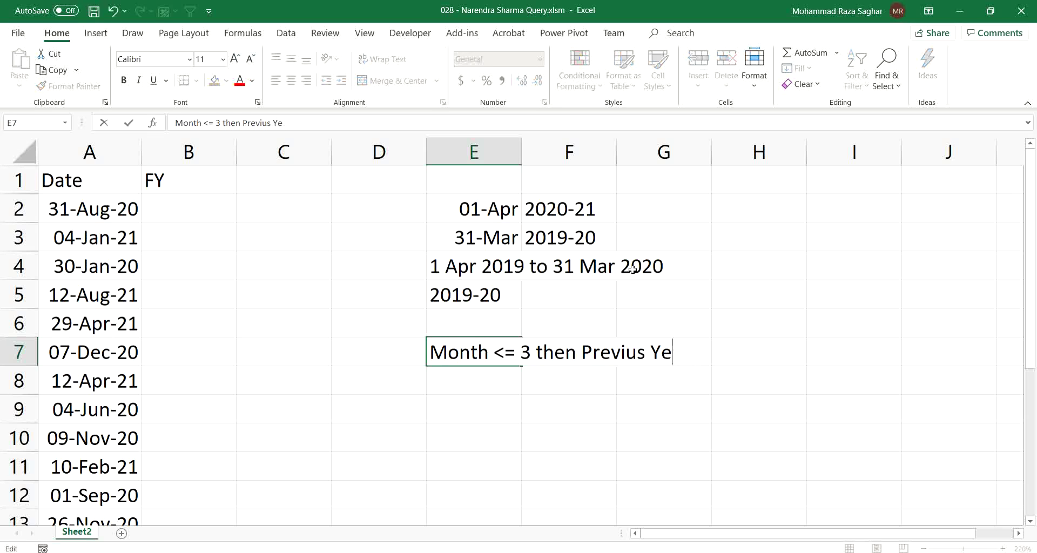
type("evious ")
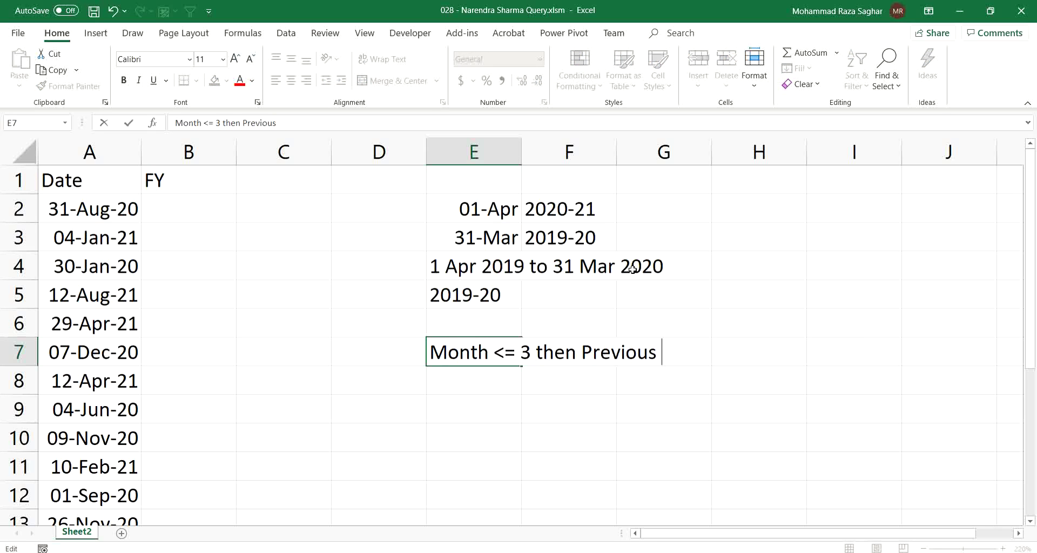
type("Year - Curren")
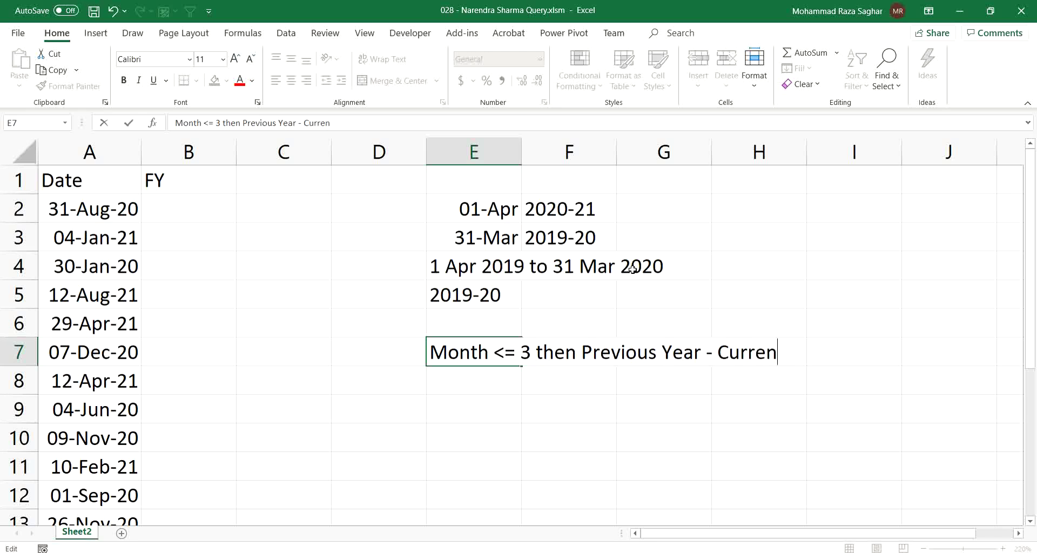
type("t Year")
key("Return")
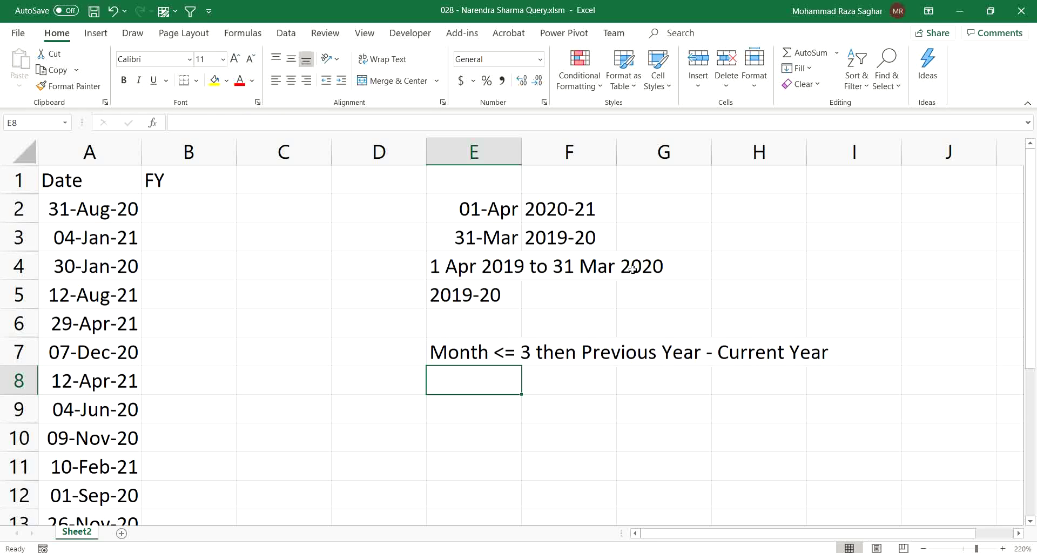
Step: Enter the second rule "Month > 3 then Current Year - Next Year" in E8
type("Month > ")
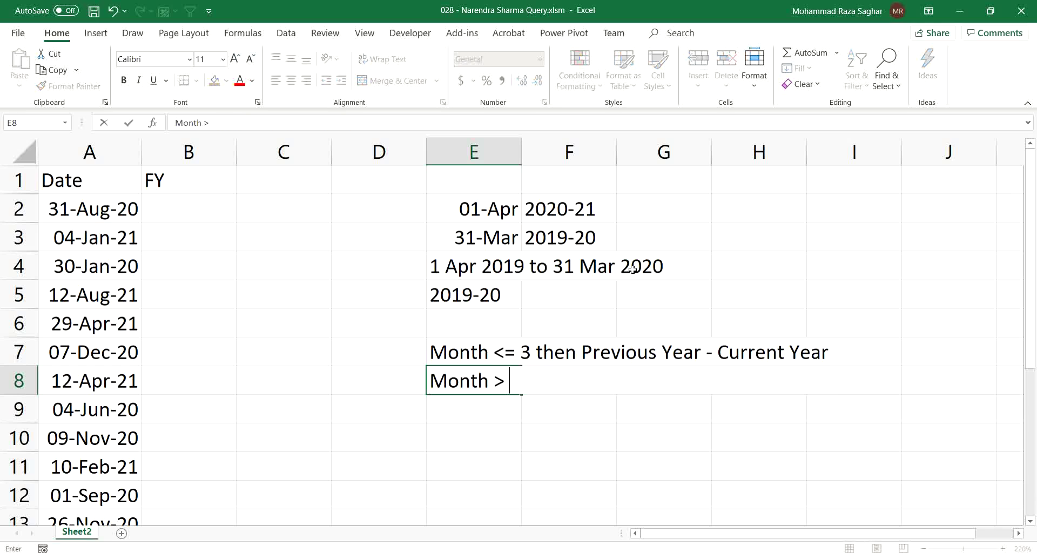
type("3 then Cuir")
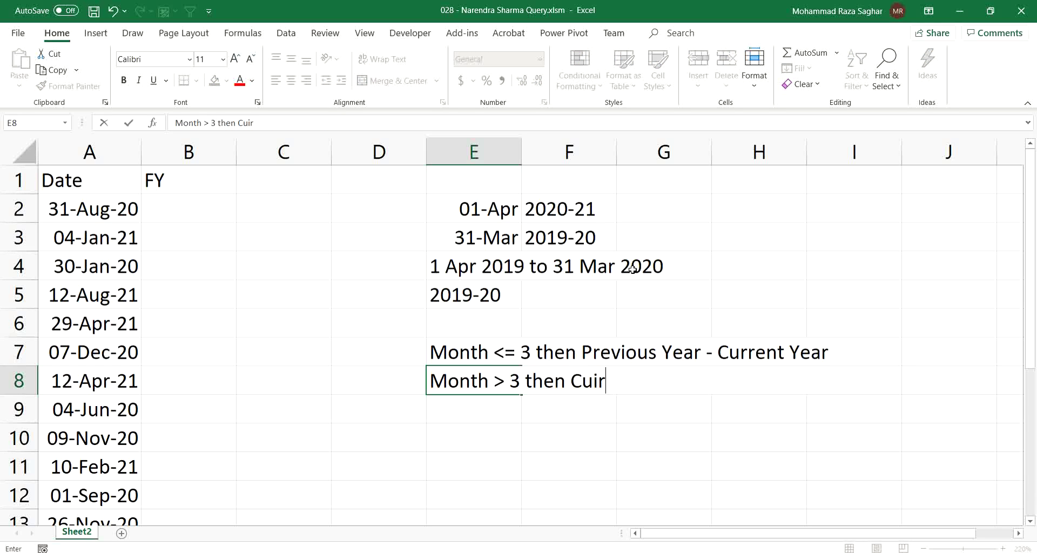
key("BackSpace")
key("BackSpace")
type("ur")
key("BackSpace")
key("BackSpace")
type("rrent Year ")
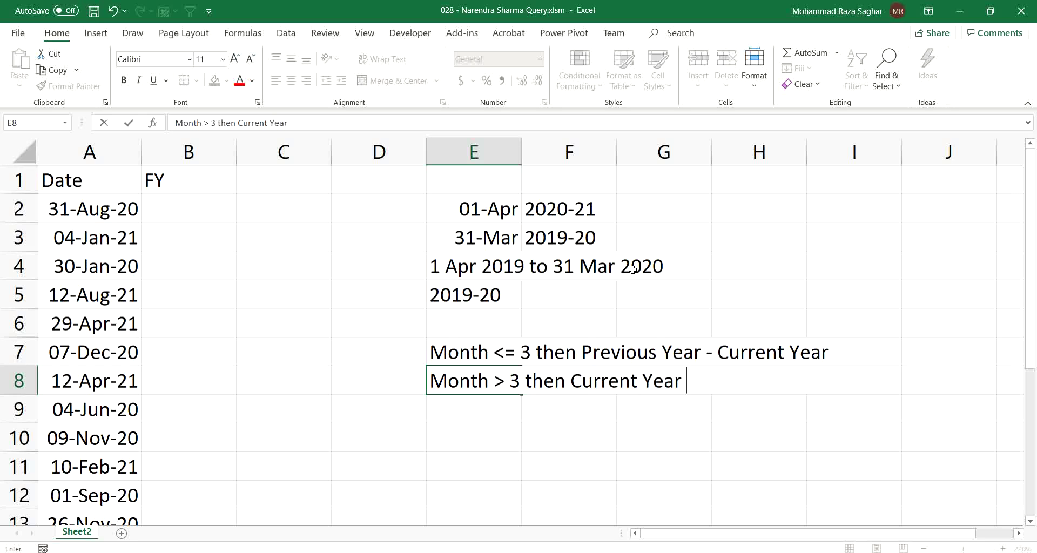
type("- ")
type("Next")
type(" Year")
key("Return")
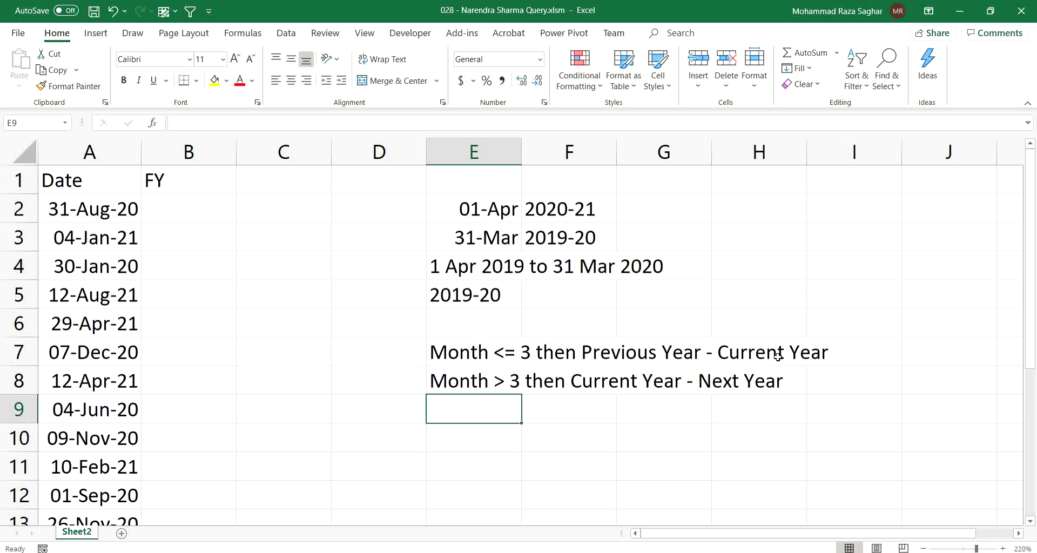
Step: Start an IF formula in B2 that tests whether the month of the date in A2 is <=3
left_click(185, 211)
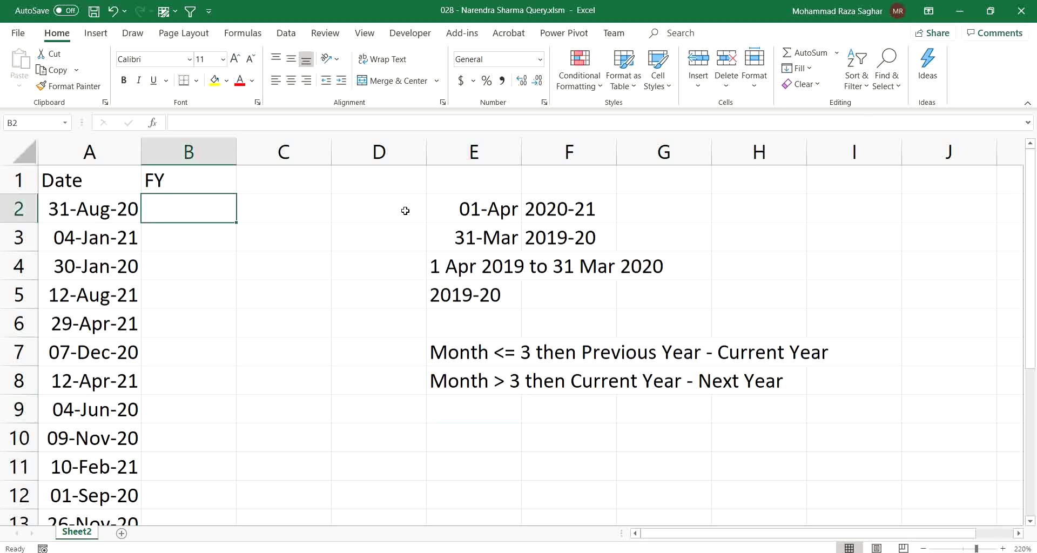
type("=")
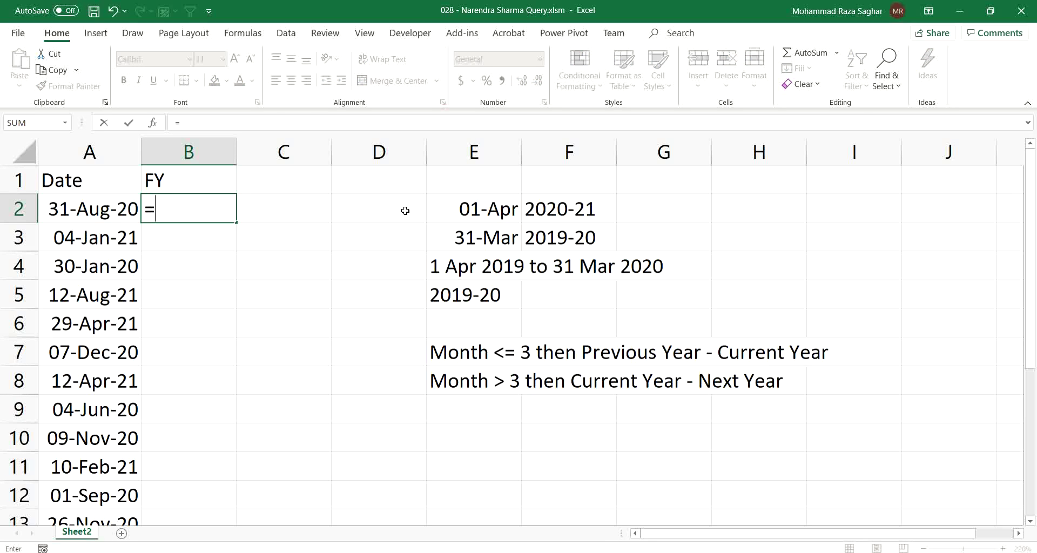
type("if")
key("Tab")
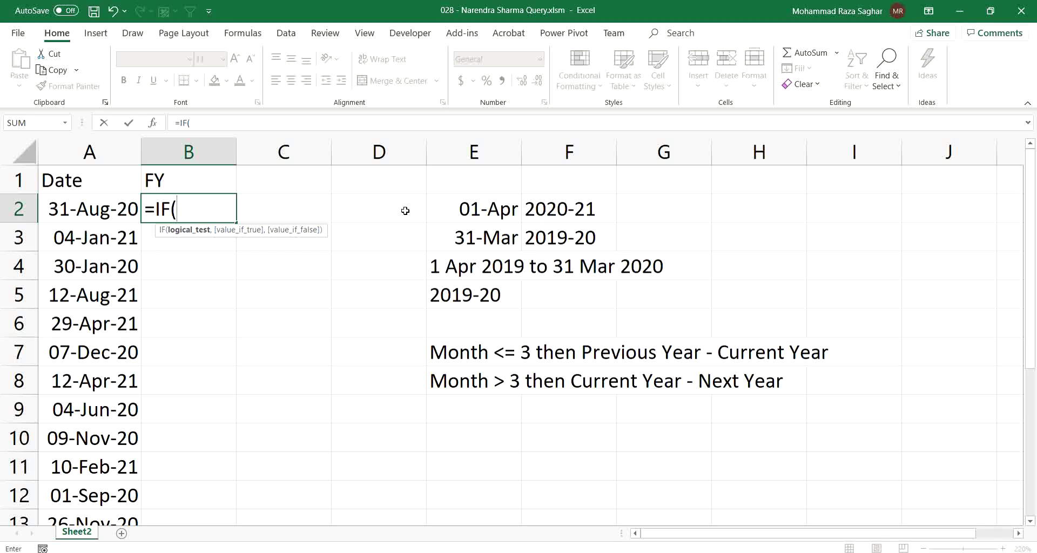
type("month")
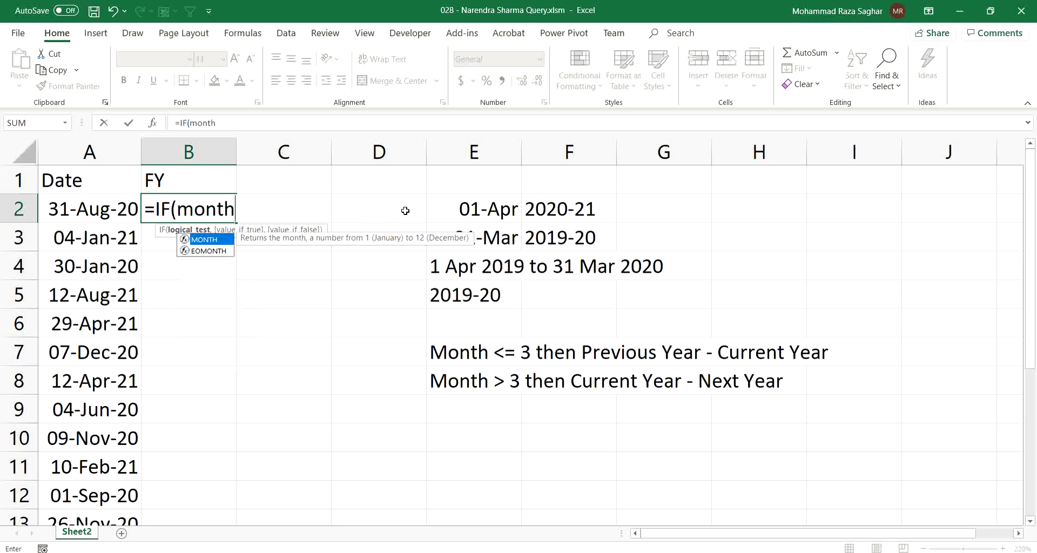
key("Tab")
key("Left")
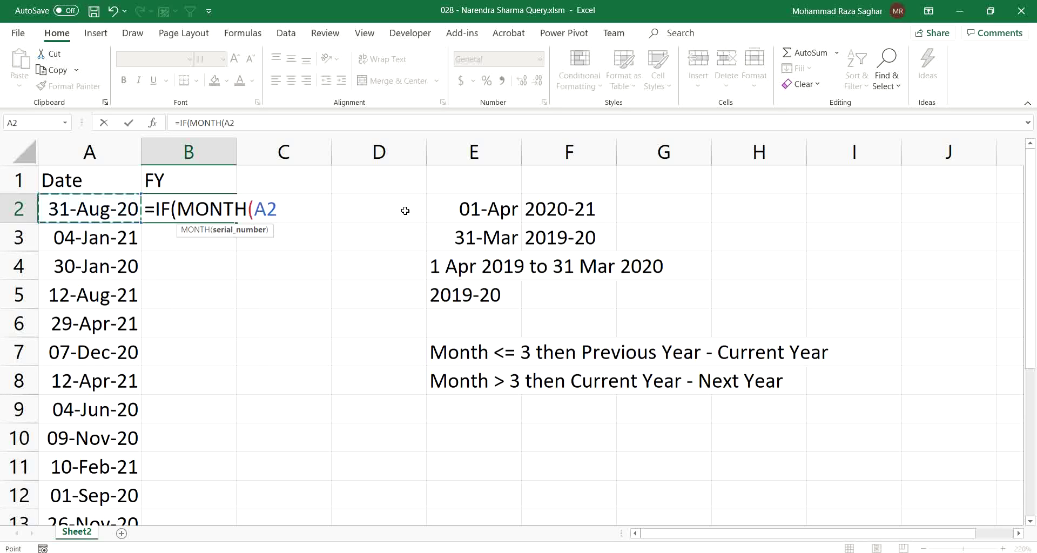
type(")<=")
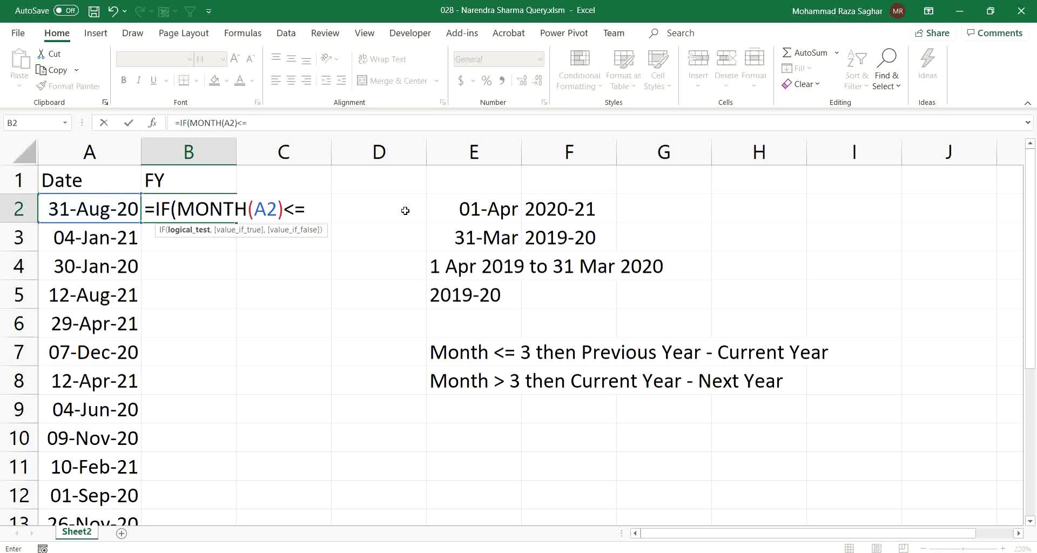
type("3,")
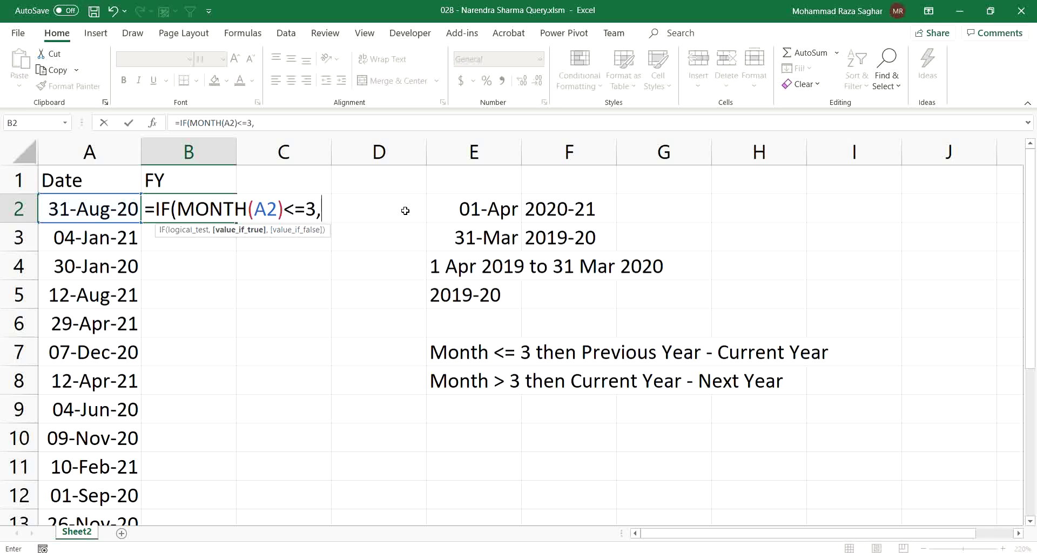
Step: Add TEXT(A2,"YYYY")-1 & "-" & TEXT(A2,"YY") as the IF formula's value if true
type("text(")
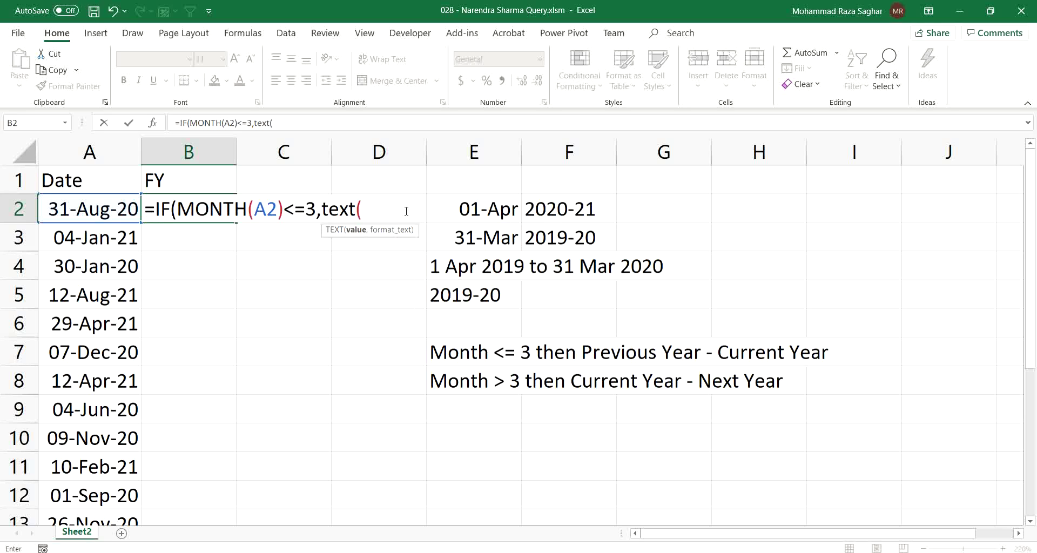
left_click(83, 206)
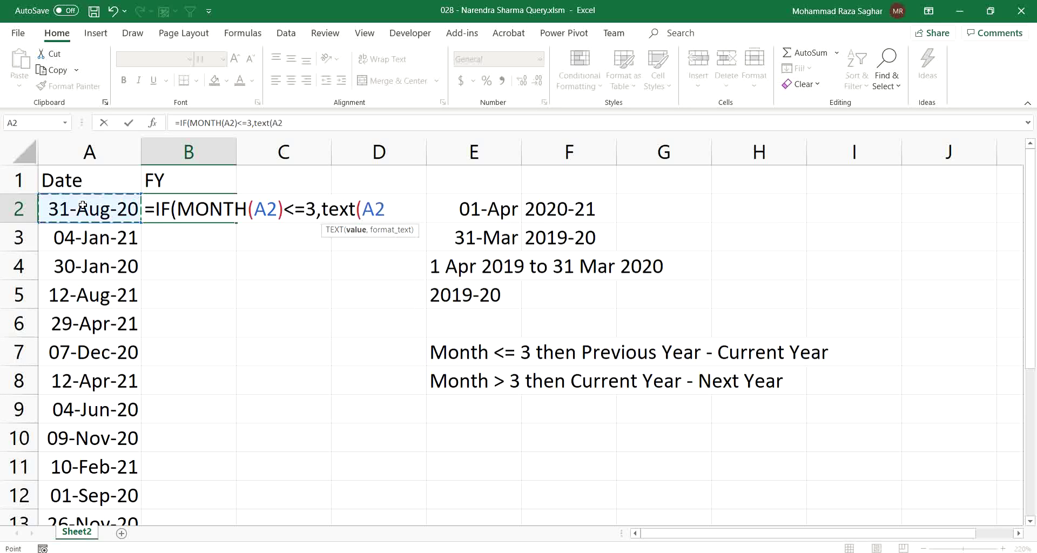
type(",\"YYYY")
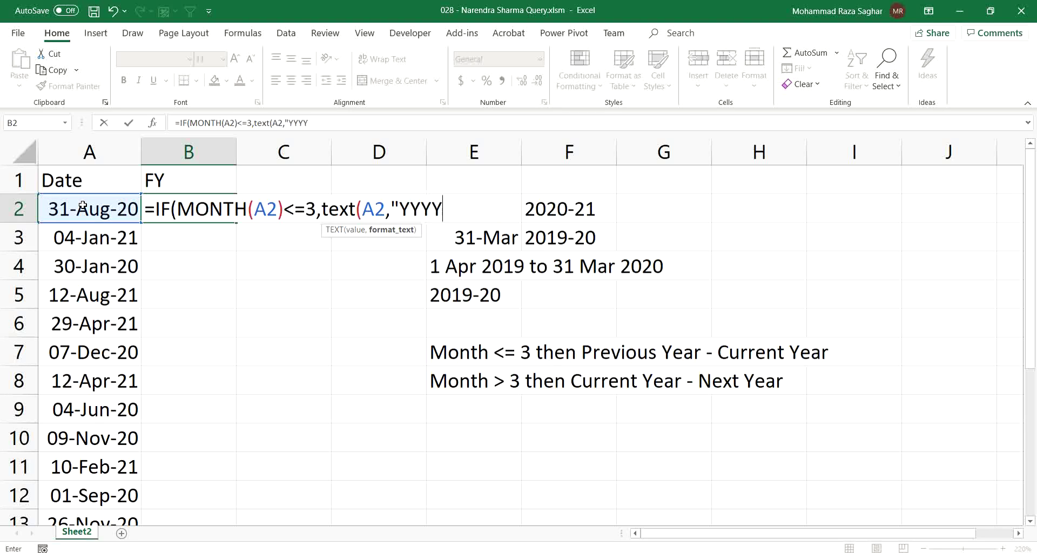
type("\")")
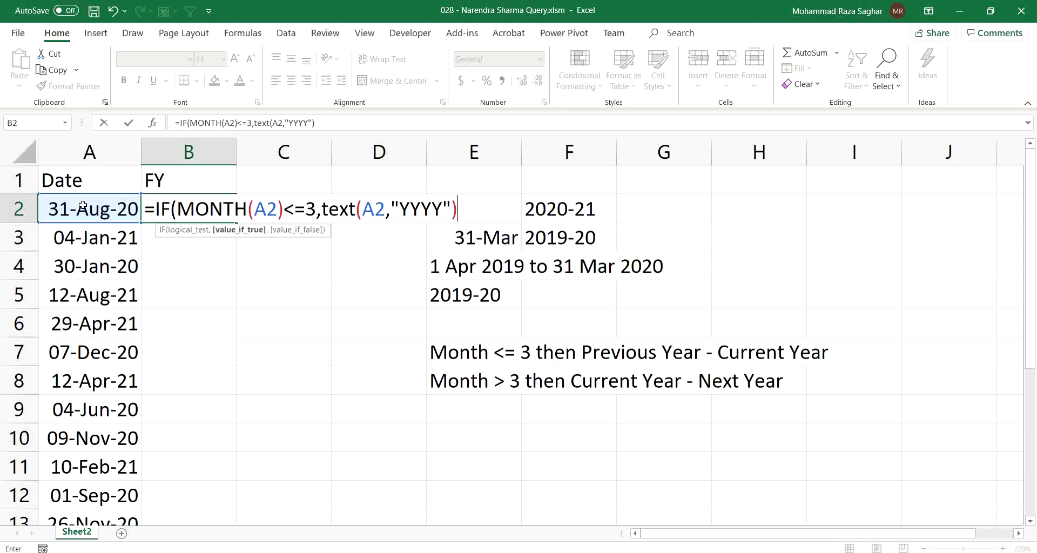
type("-1 & \"-\" & ")
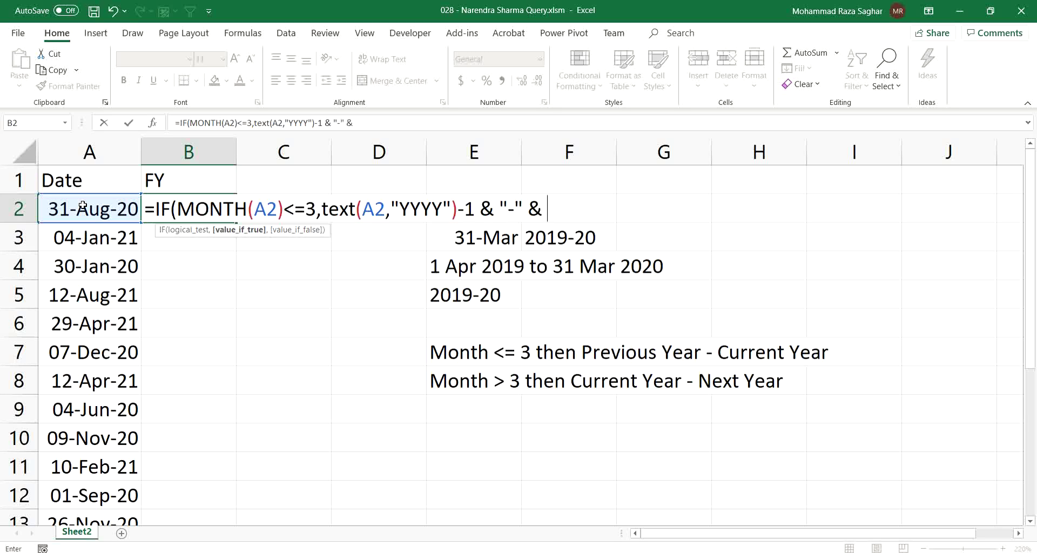
type("text")
key("Tab")
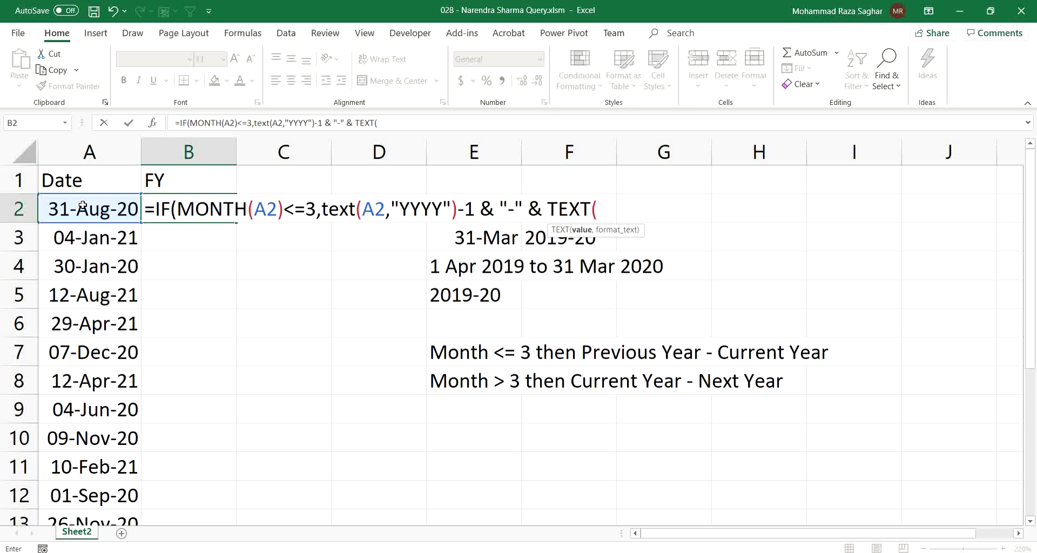
type("a2,")
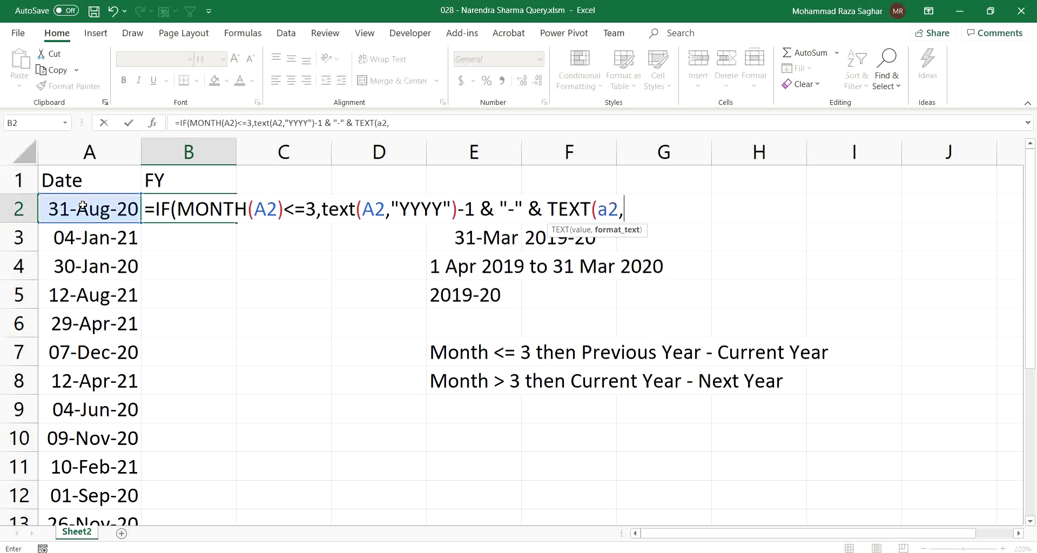
type("\"YY\")")
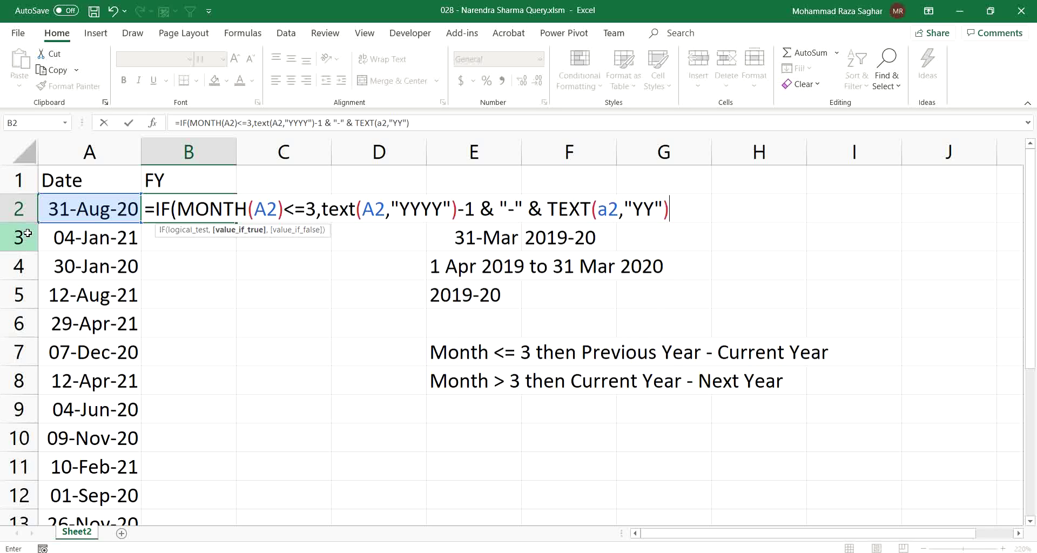
Step: Copy the whole value-if-true expression in the B2 formula and paste it as the value if false
left_click(243, 231)
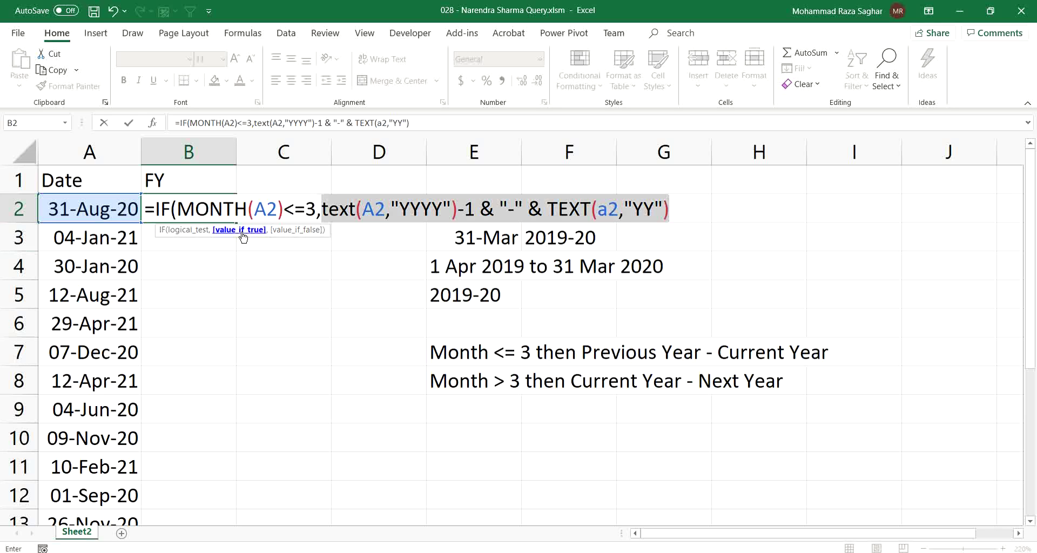
left_click(677, 213)
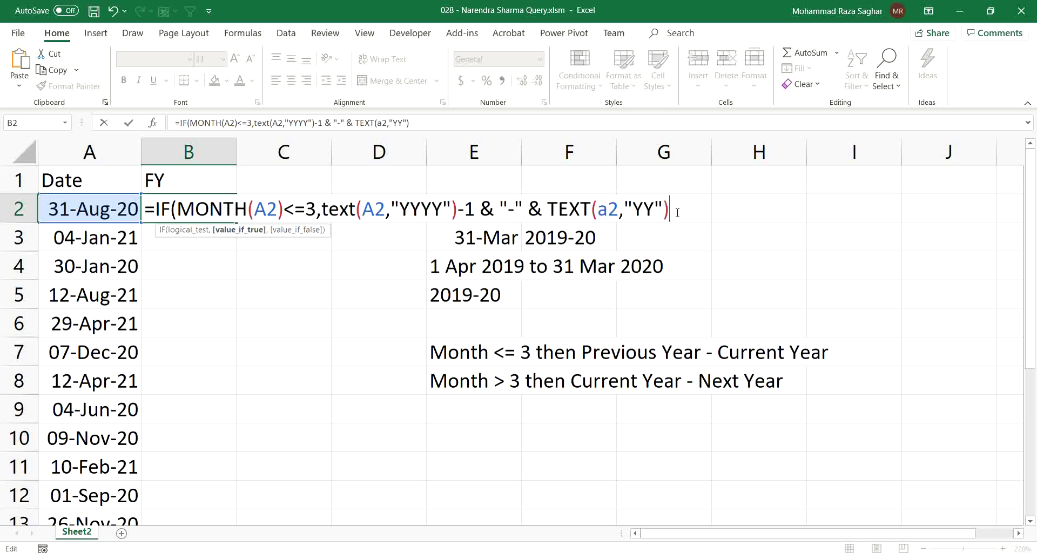
type(",")
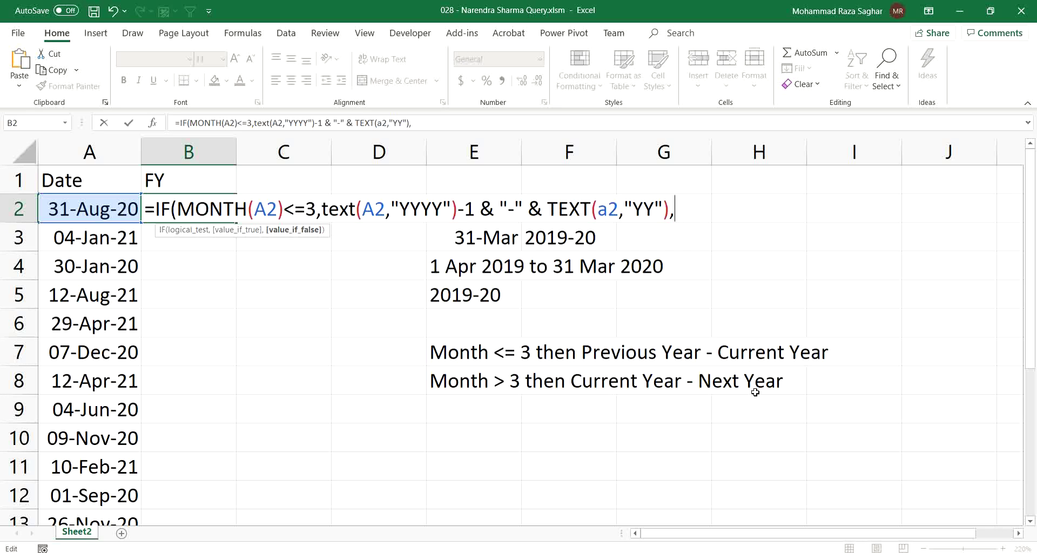
key("ctrl+v")
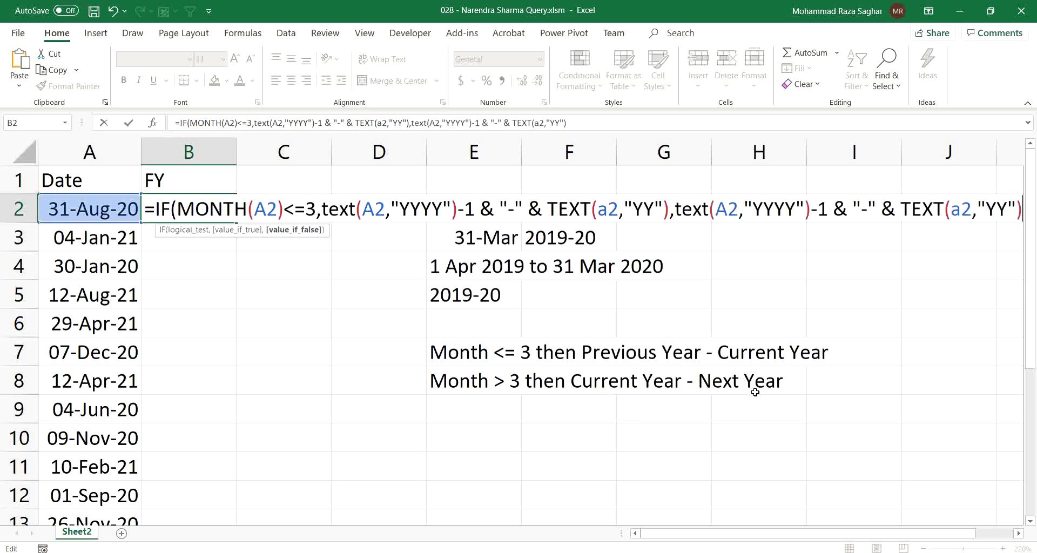
Step: Change the value-if-false expression to TEXT(A2,"YYYY") & "-" & TEXT(A2,"YY")+1 and complete the B2 formula
left_click(812, 208)
key("Delete")
key("Delete")
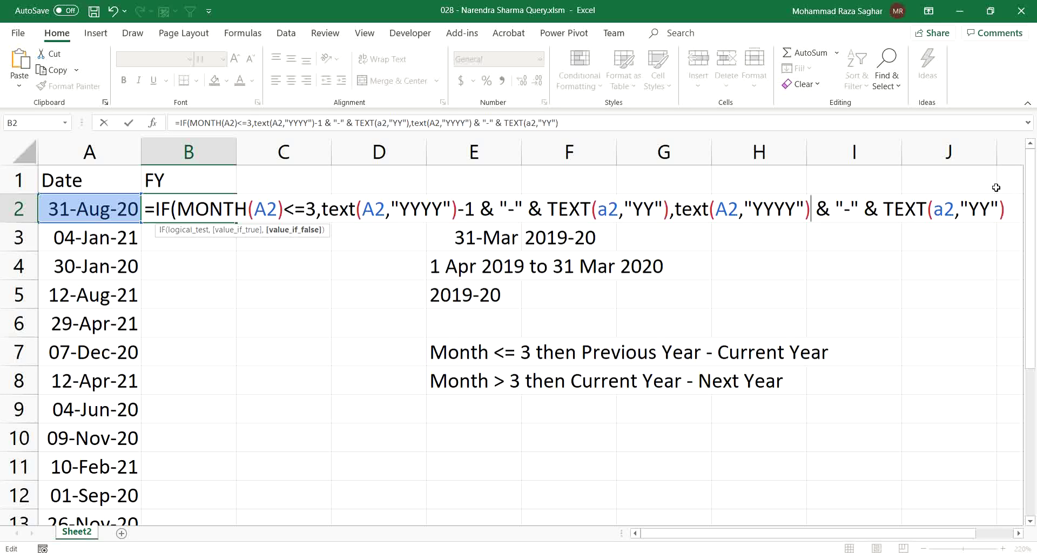
left_click(1008, 206)
type("+1")
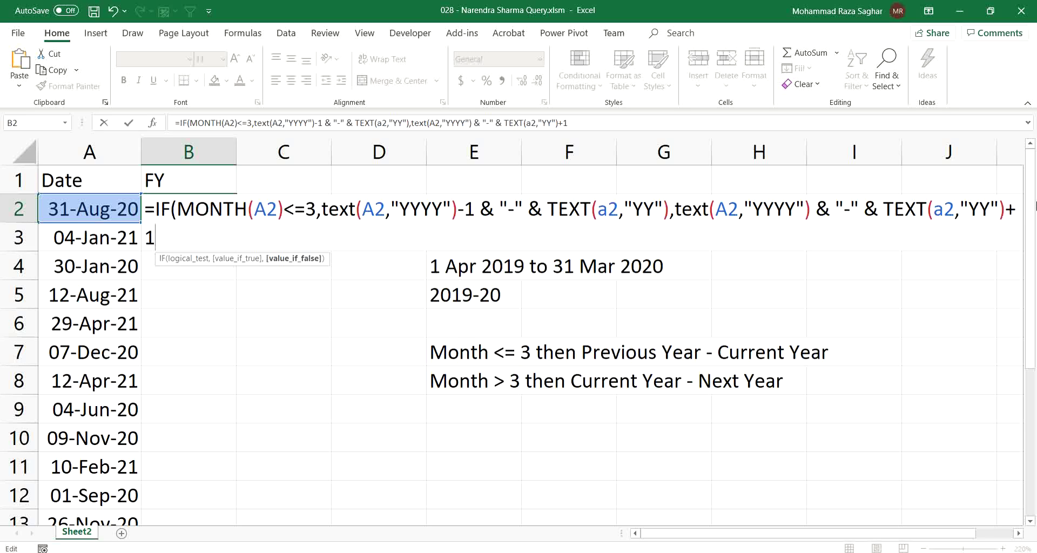
type(")")
key("Return")
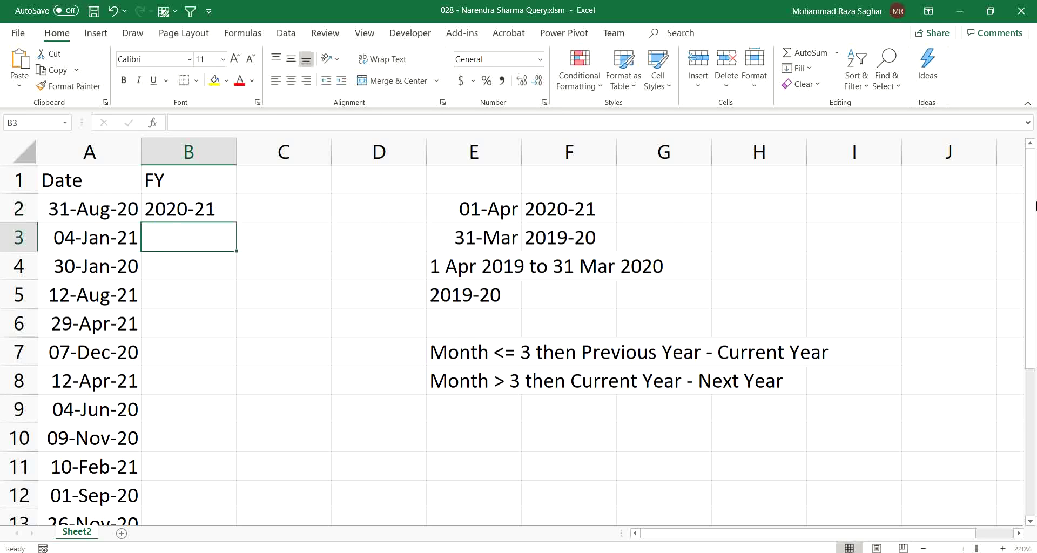
Step: Fill the B2 financial year formula down the FY column for all listed dates
key("Up")
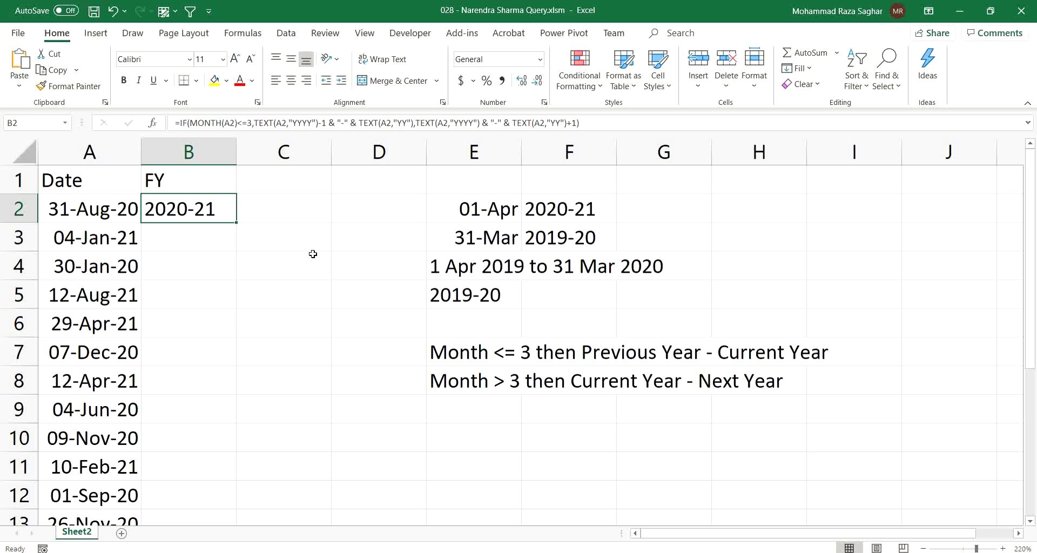
double_click(236, 222)
left_click(172, 202)
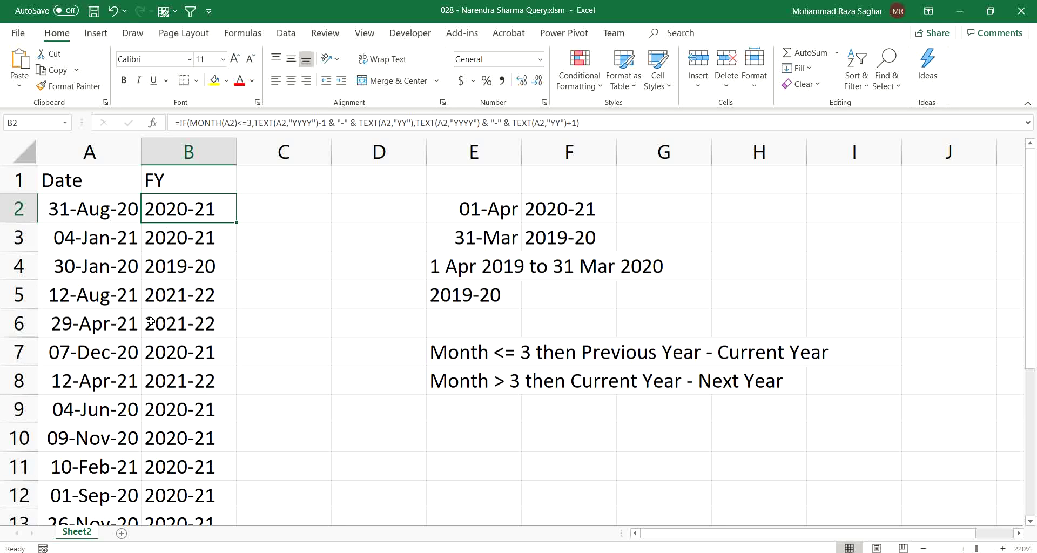
Step: Check the FY results against the dates in rows 5 and 7, and open the B2 formula for review
left_click(119, 298)
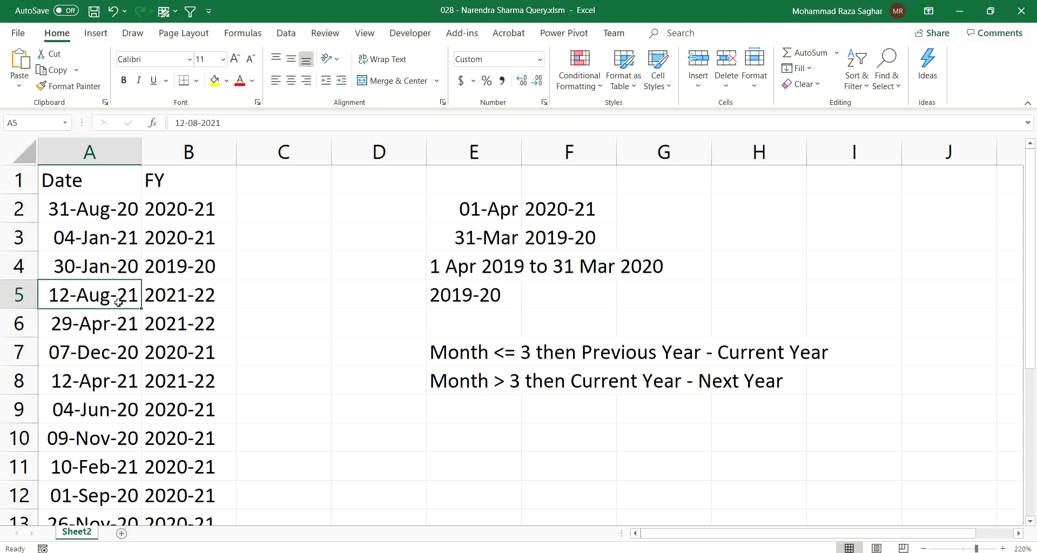
left_click(199, 302)
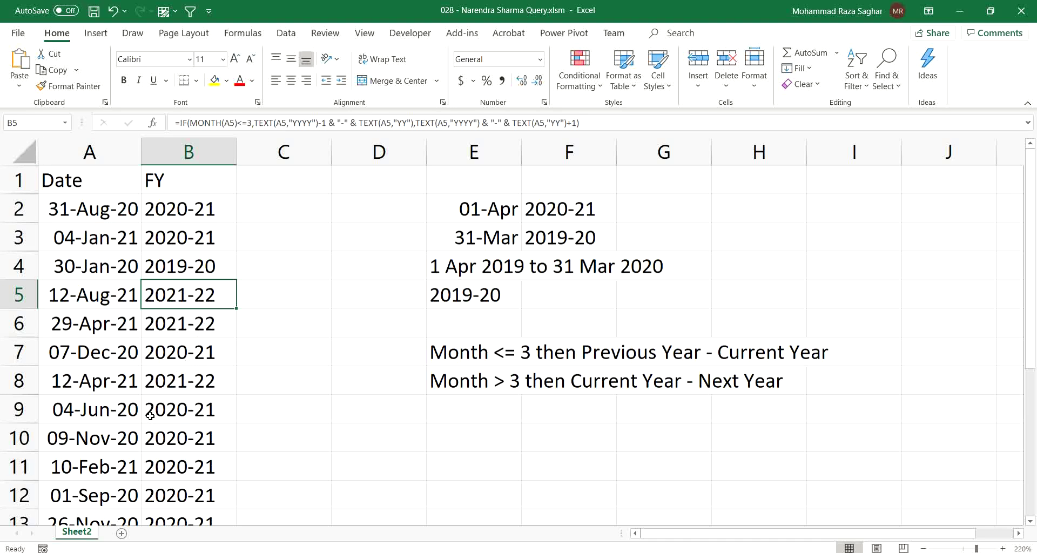
left_click_drag(86, 352, 158, 352)
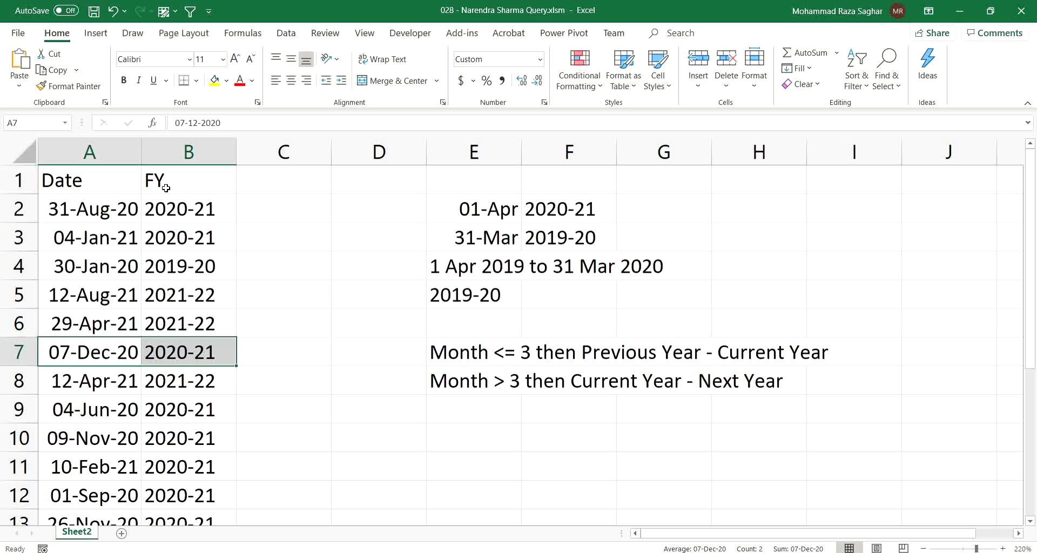
left_click(172, 208)
double_click(172, 209)
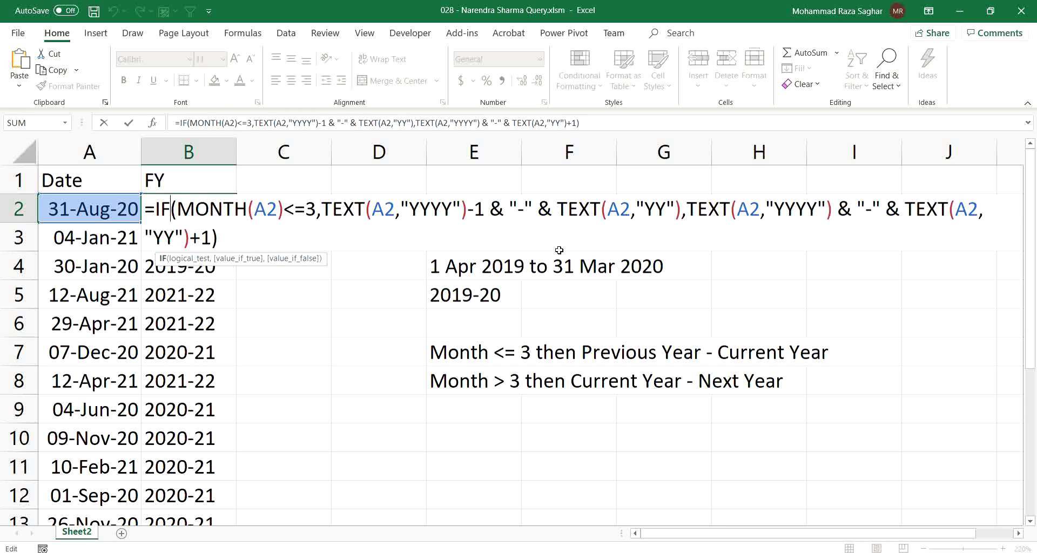